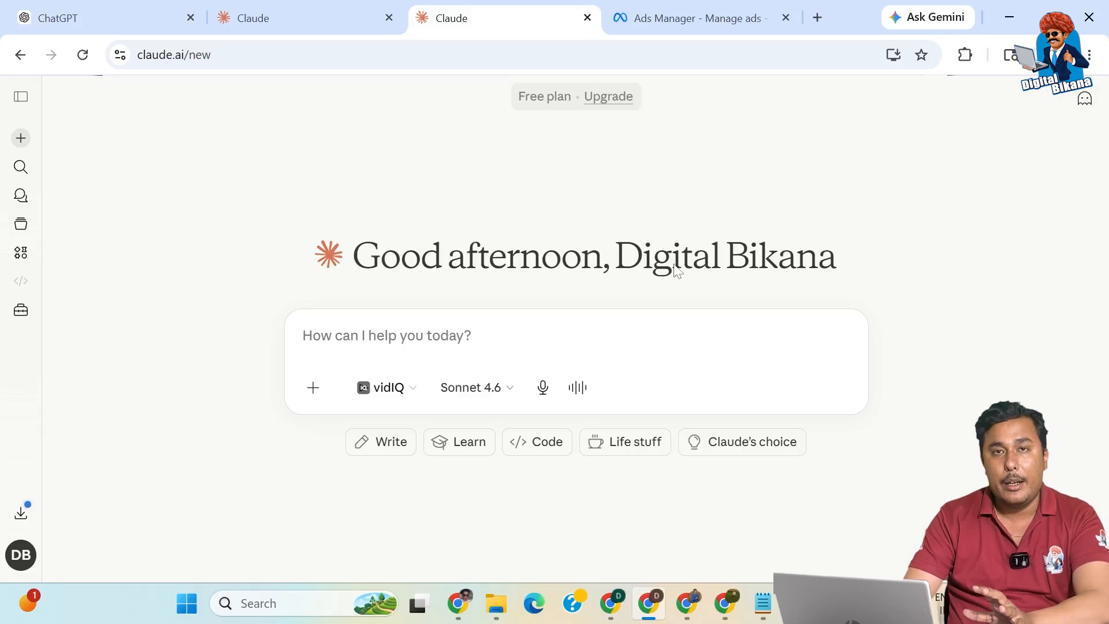
Step: Begin the chat prompt with "Create a facebook ad campaign in Aaarzoo Car Solutions Ad Account."
left_click(404, 337)
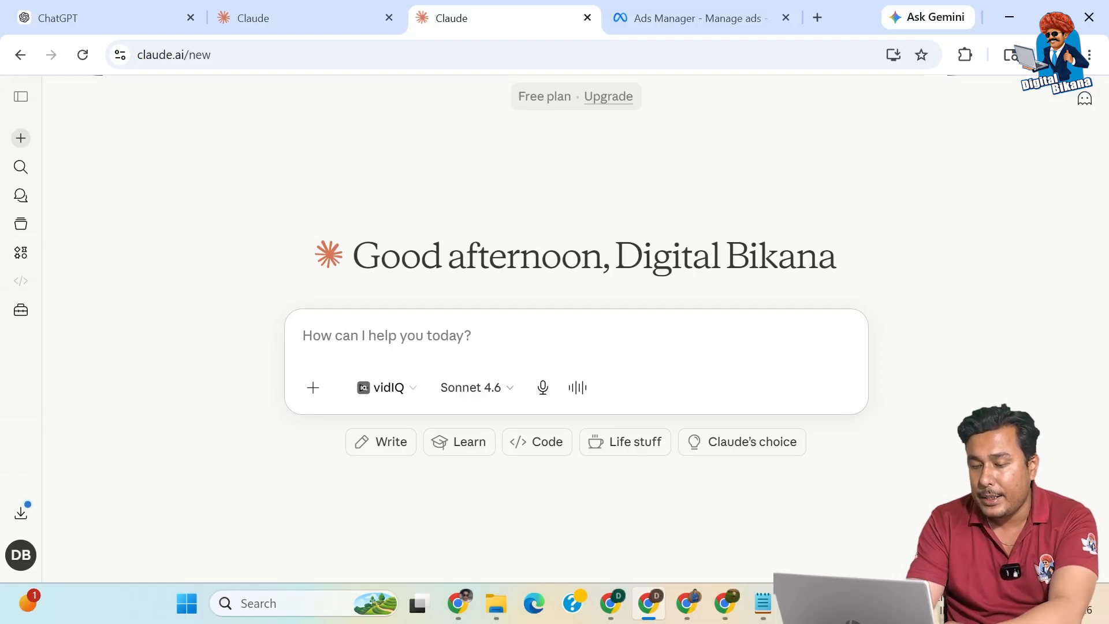
type("Crea")
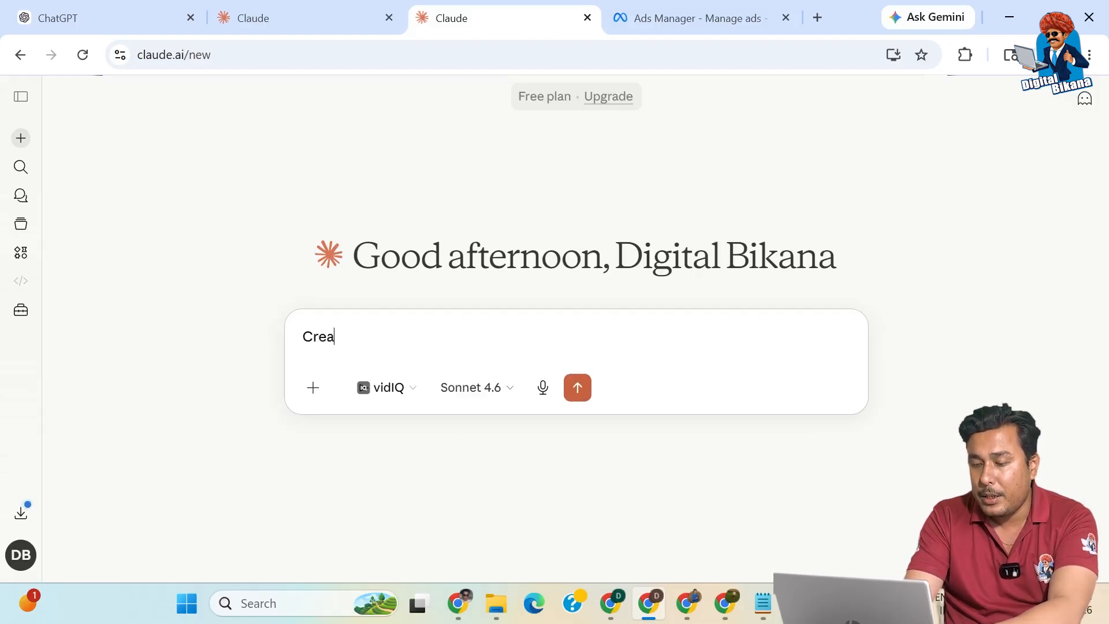
type("te a")
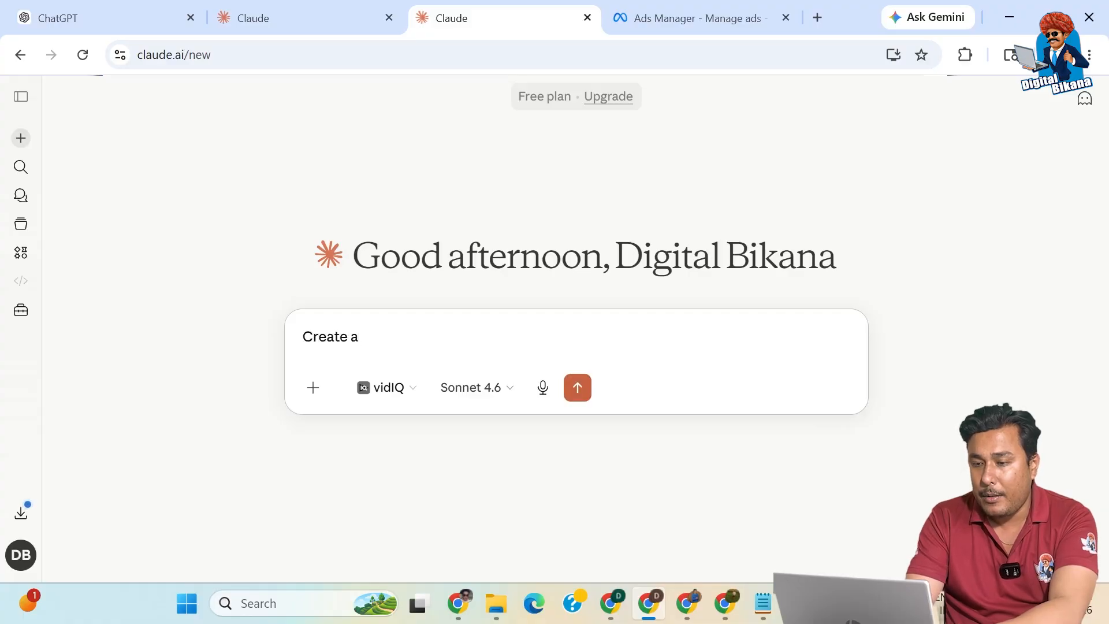
type(" face")
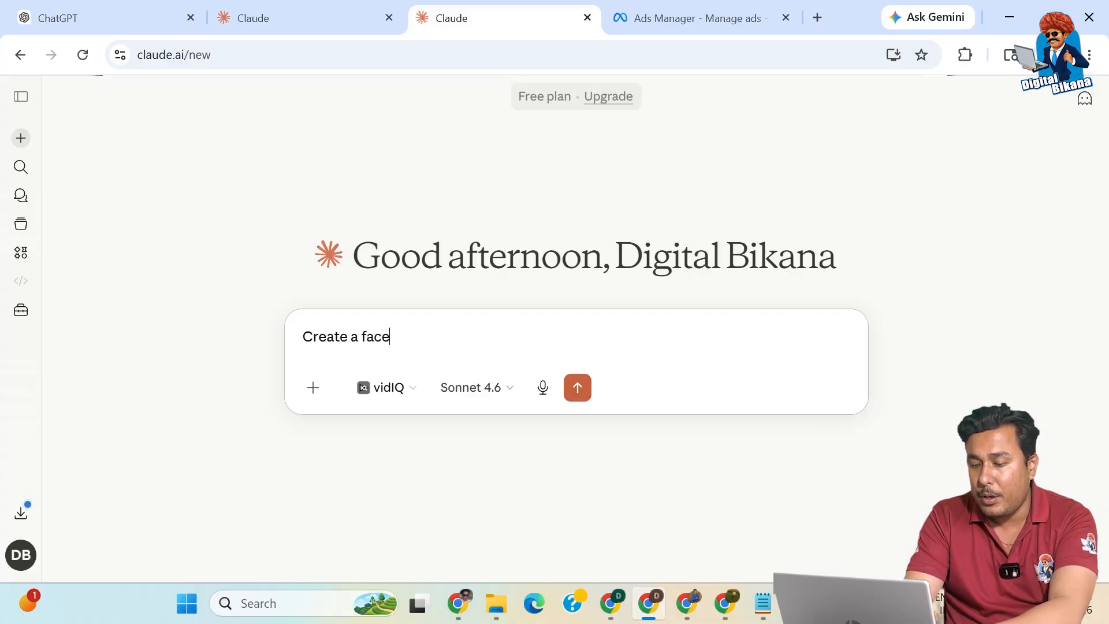
type("book ad ")
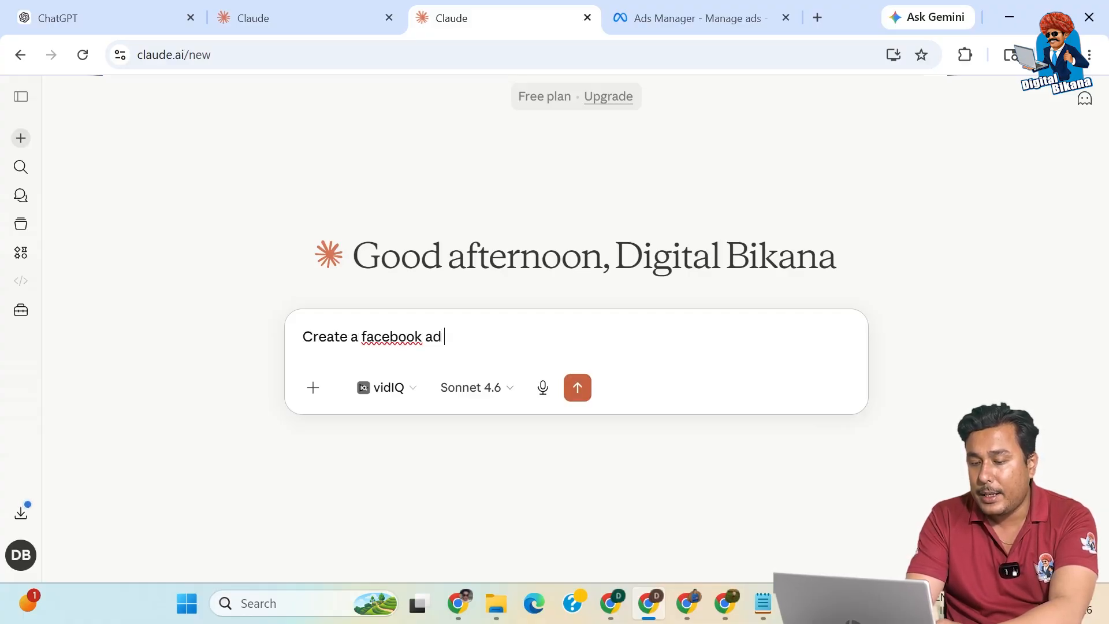
type("campaign")
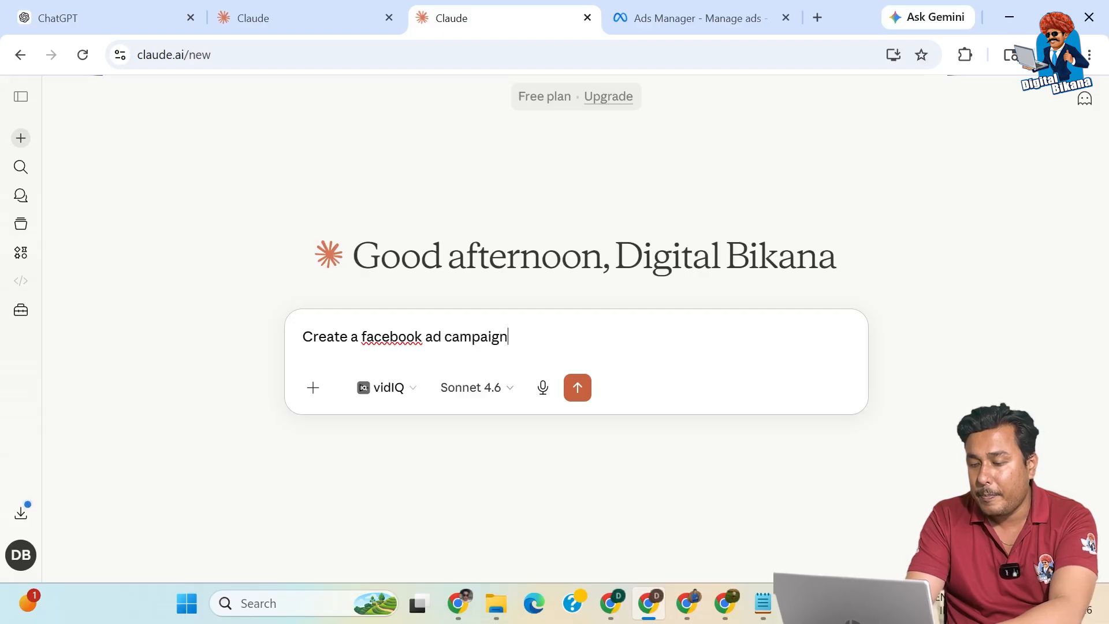
type(" in A")
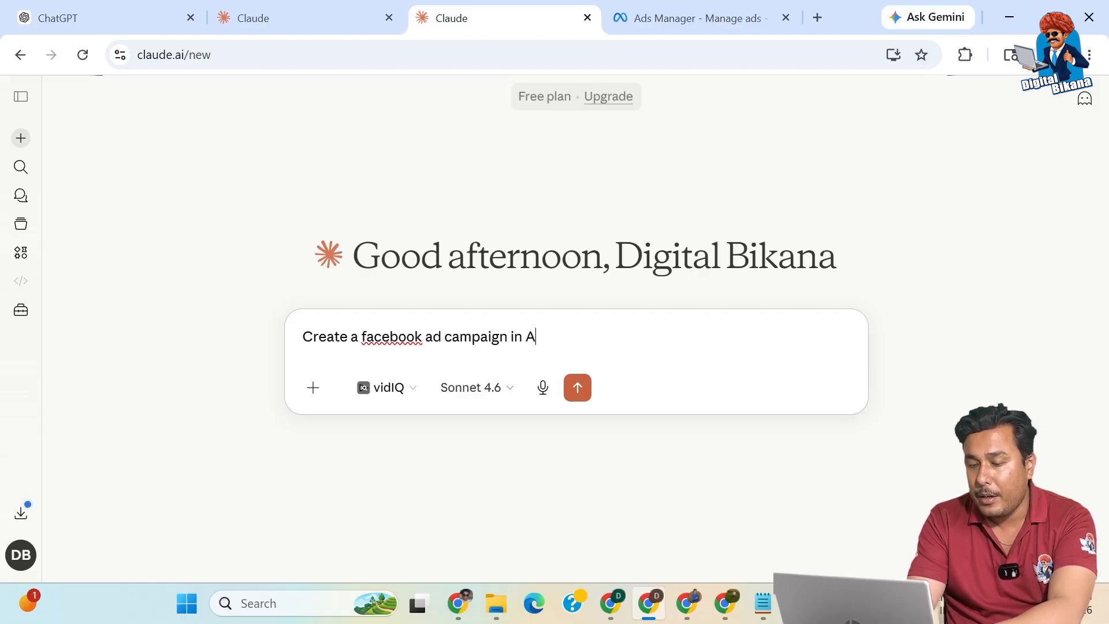
type("aarzoo")
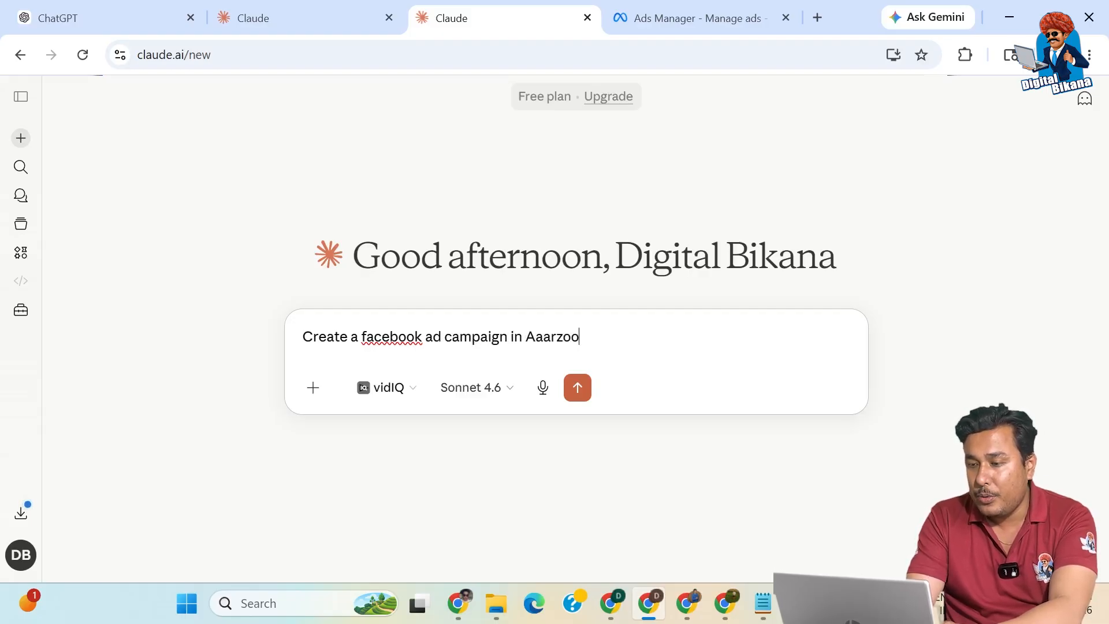
type(" Car Solutions Ad ")
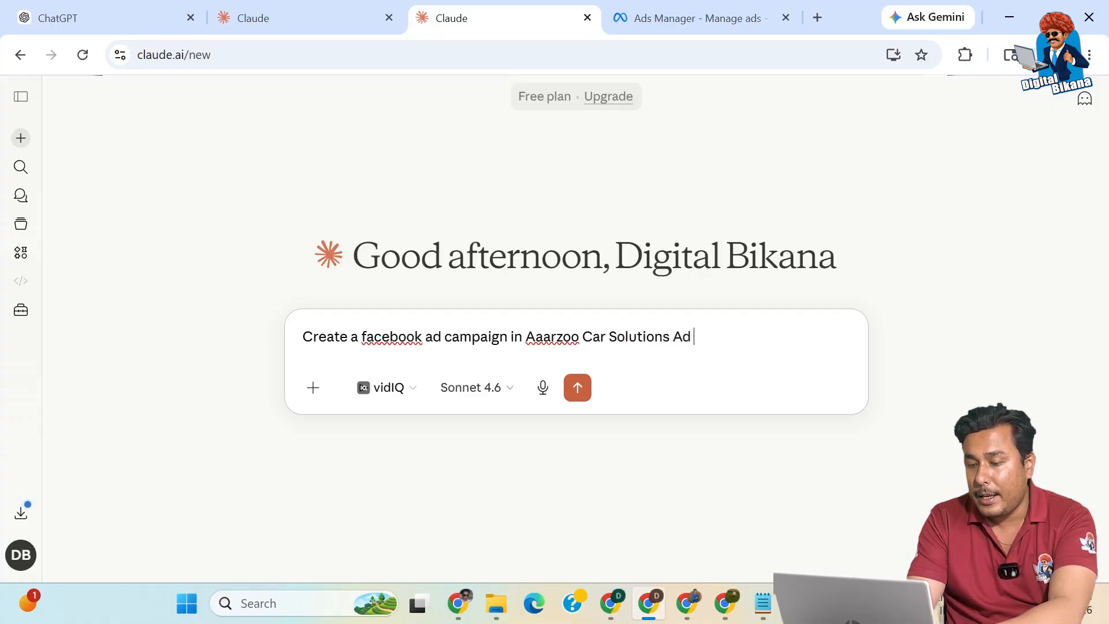
type("Account. I wan")
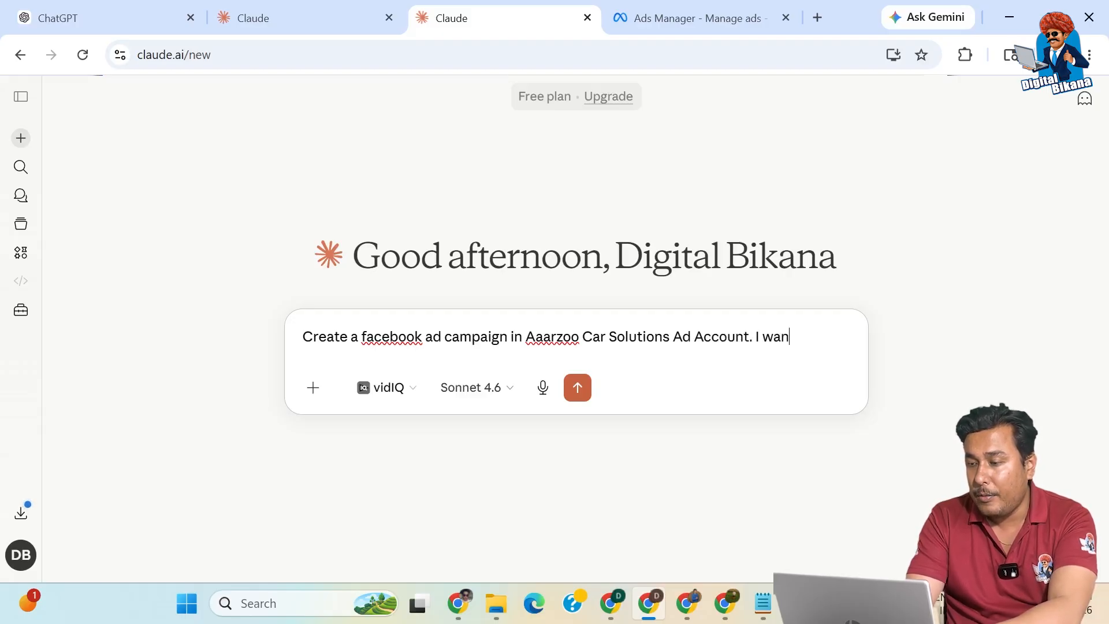
Step: Continue the prompt with the request "I want you to create an engagement objective campaign"
type("t you t")
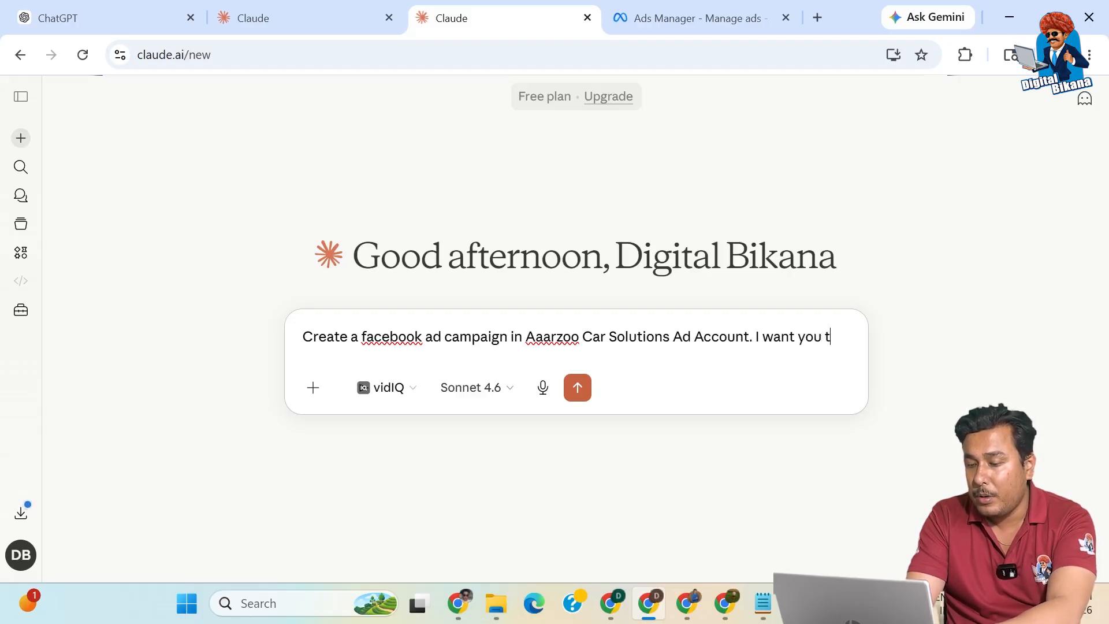
type("o create ")
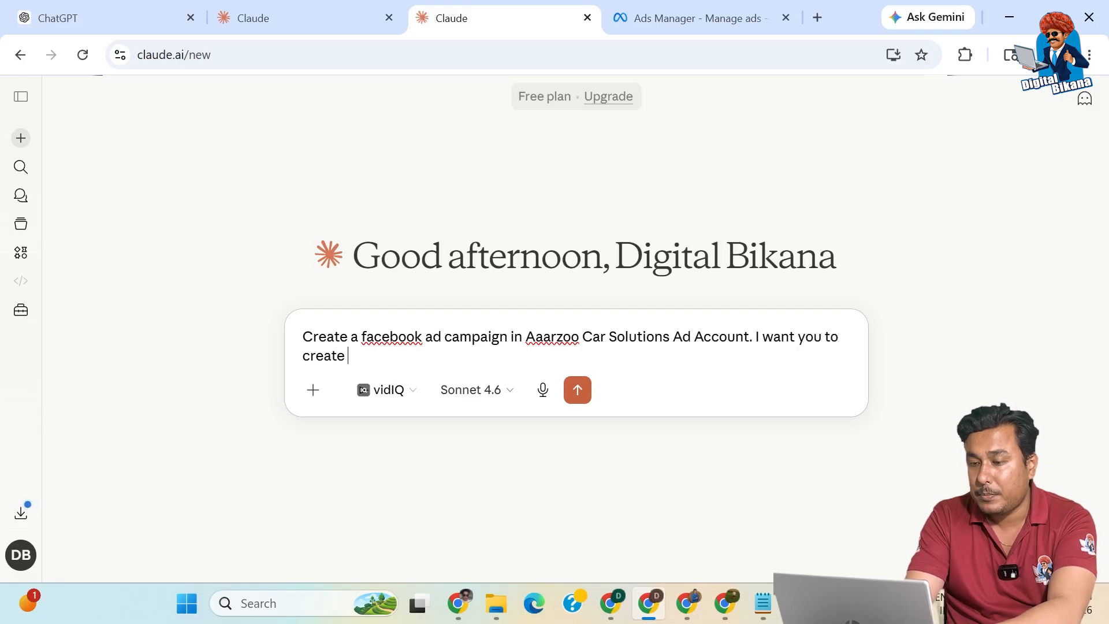
type("an e")
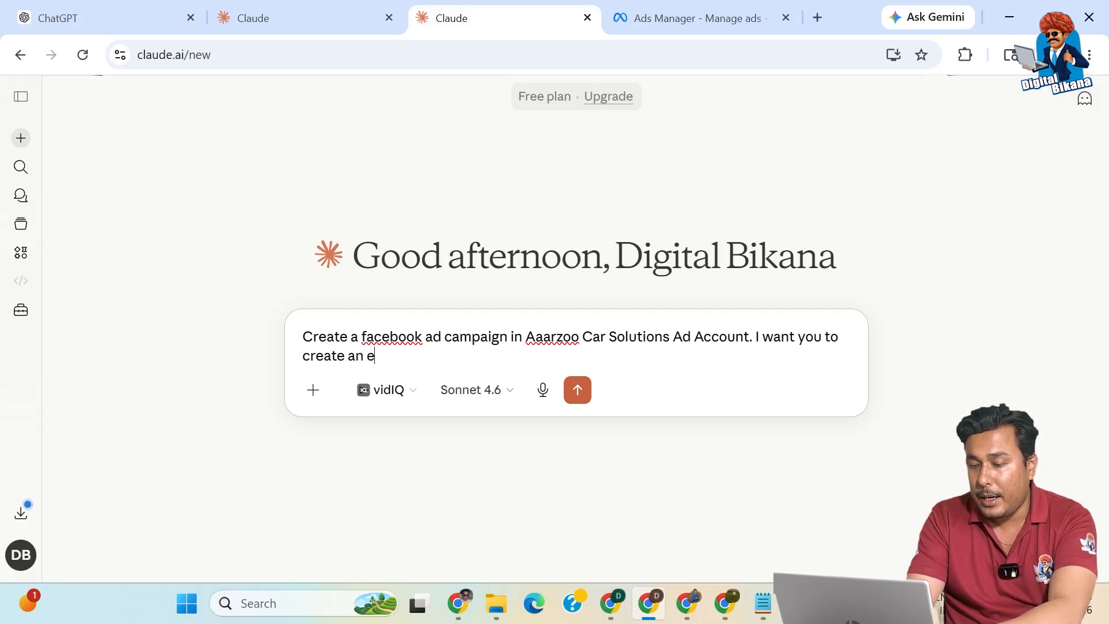
type("ngagement ")
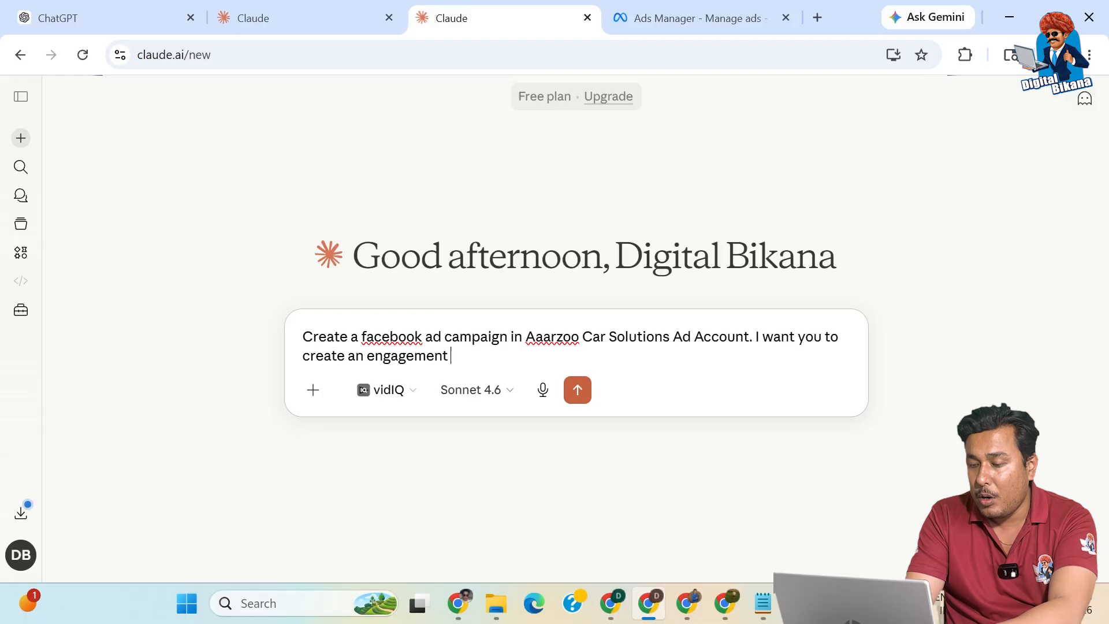
type("objecvt")
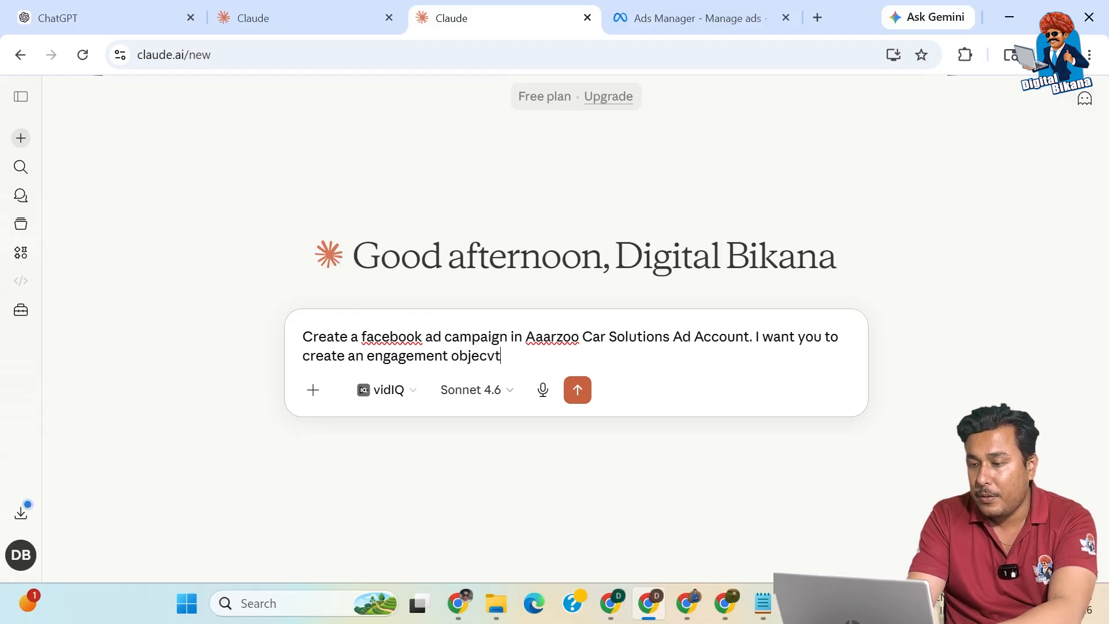
key("BackSpace")
key("BackSpace")
type("tive ")
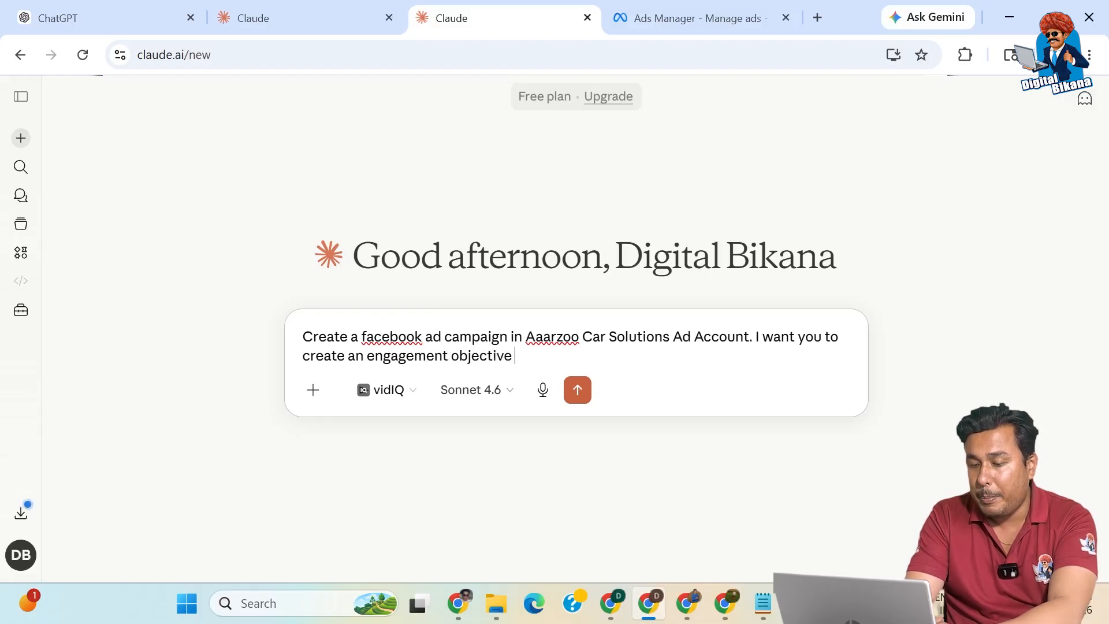
type("campaign")
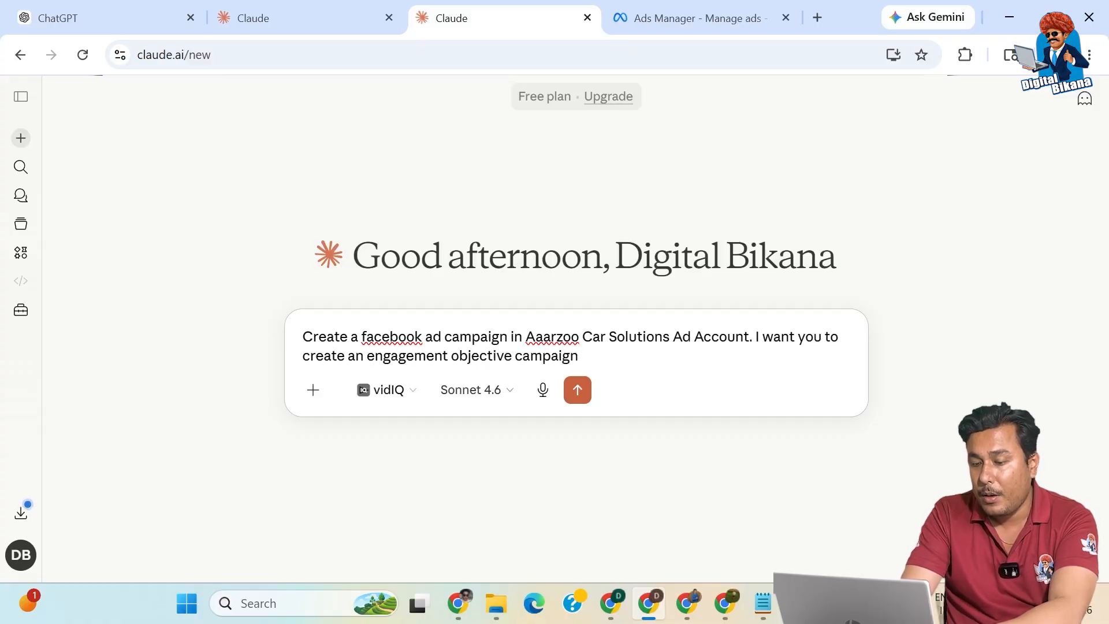
Step: Specify the budget approach in the prompt by adding "with ABO Budget strategy."
type(" wi")
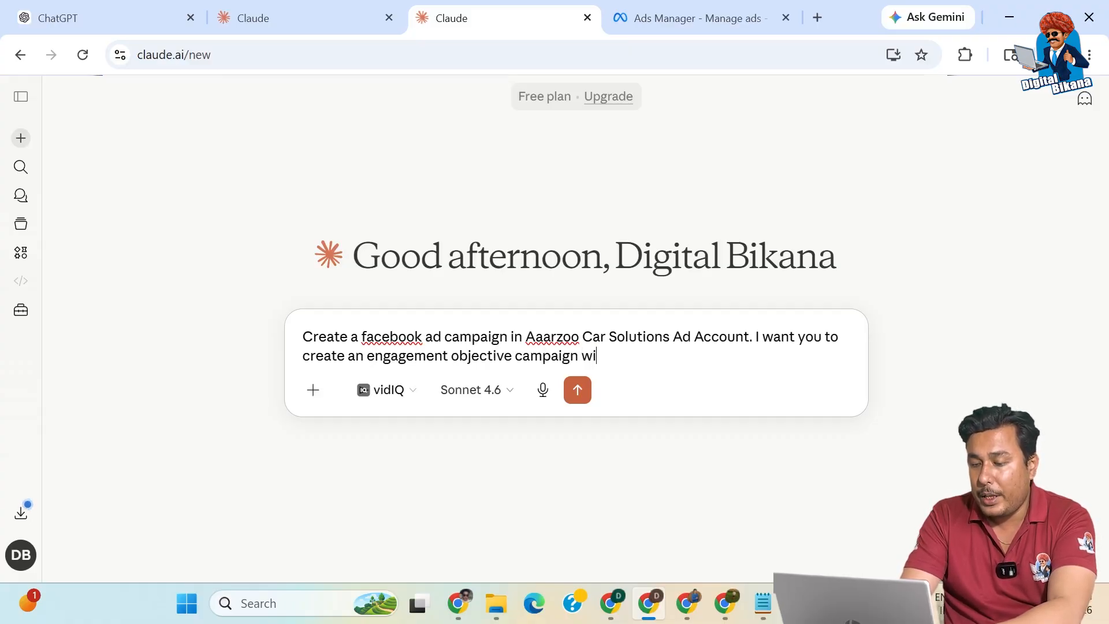
type("th AB")
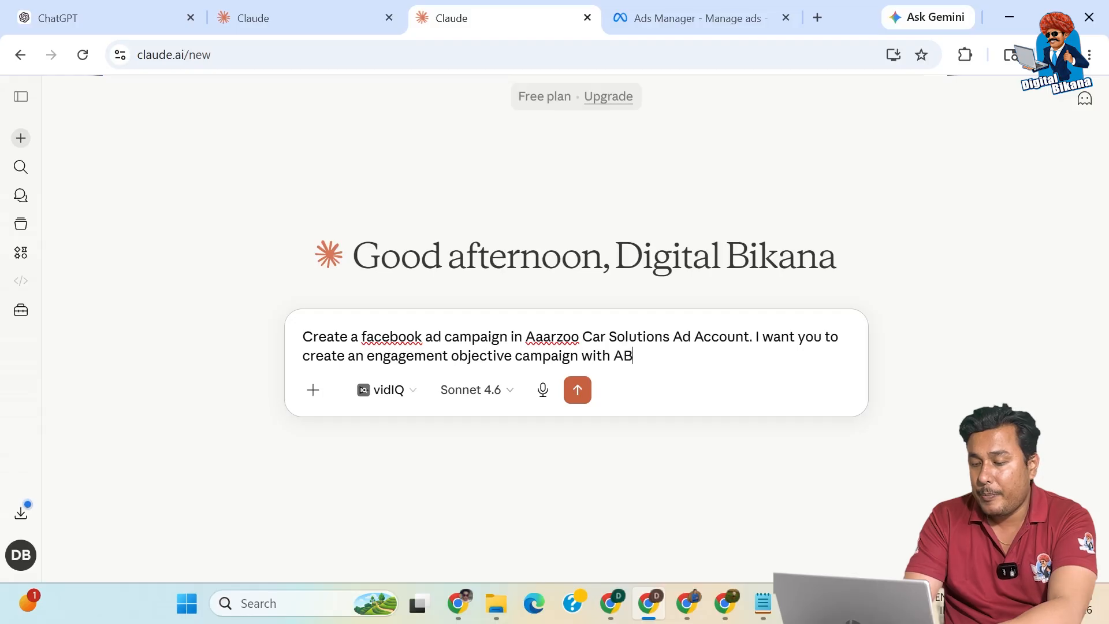
type("O Bu")
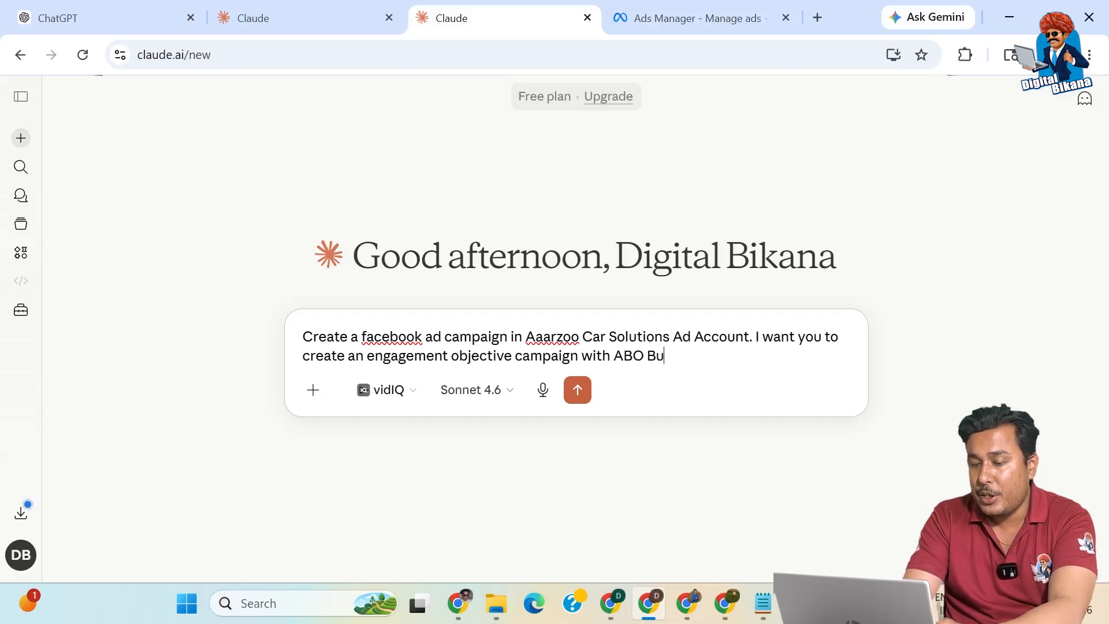
type("dget strateg")
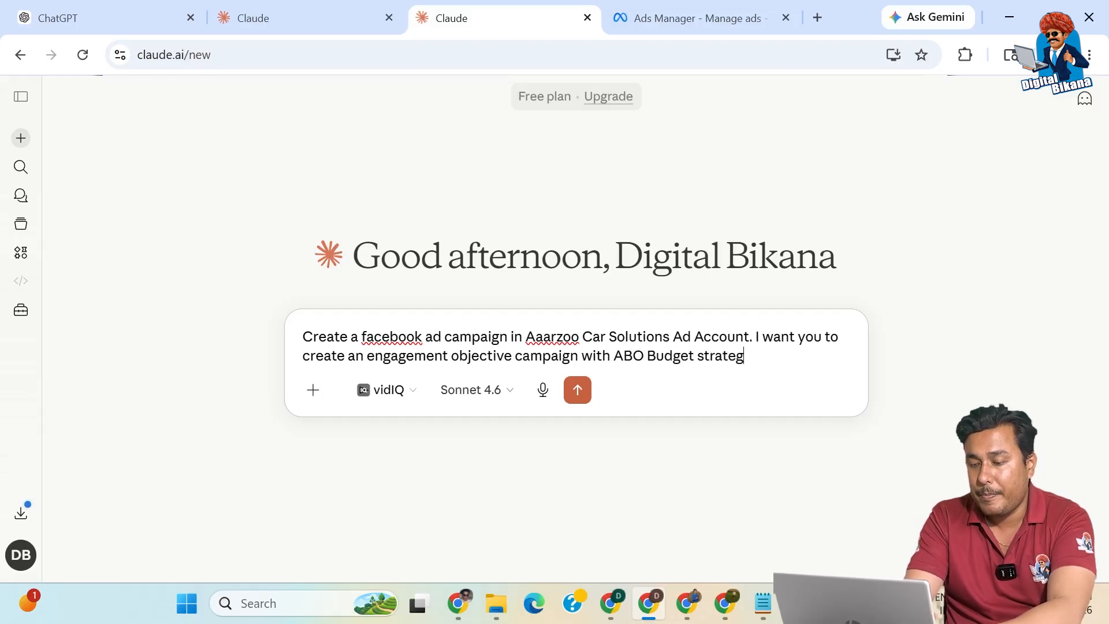
type("y. Convers")
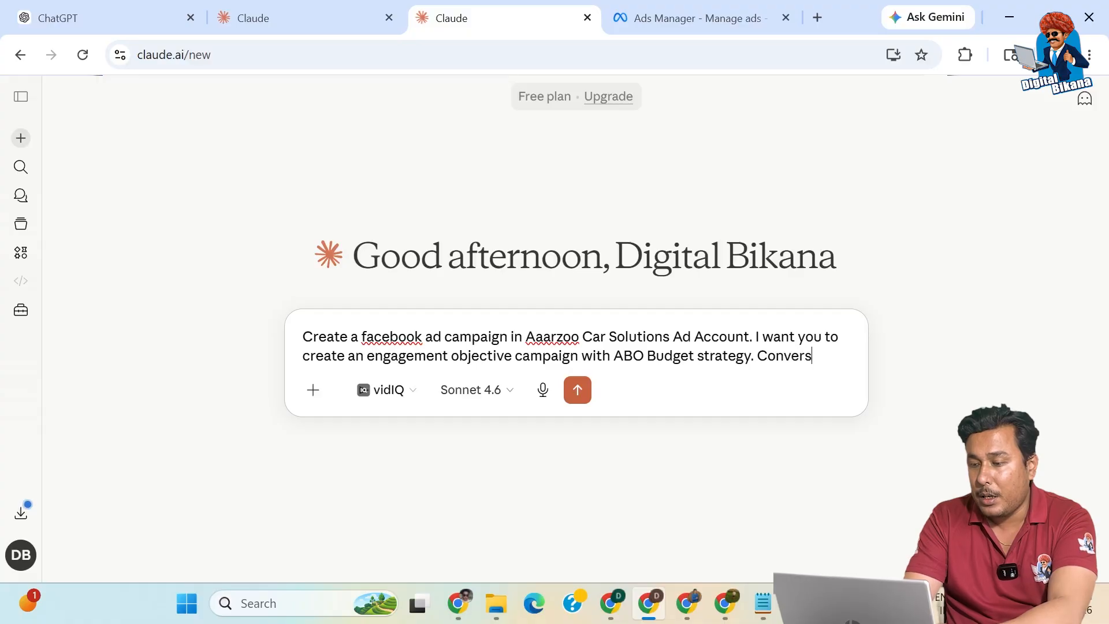
Step: Add the conversion location requirement to the prompt: "Conversion Location should me messaging destination"
type("ion Lo")
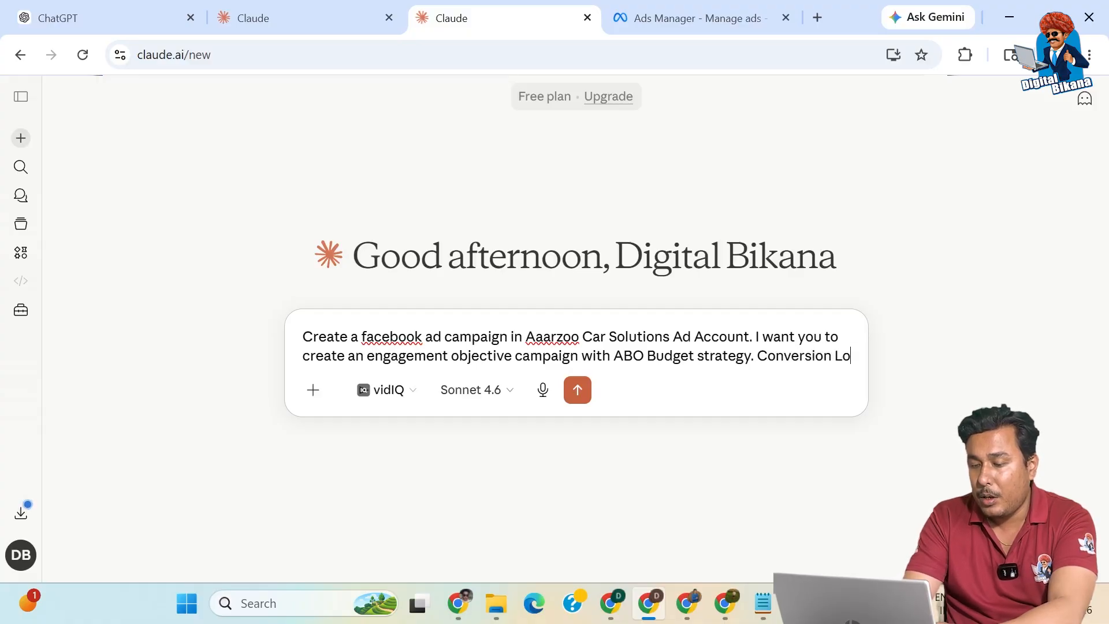
type("cation ")
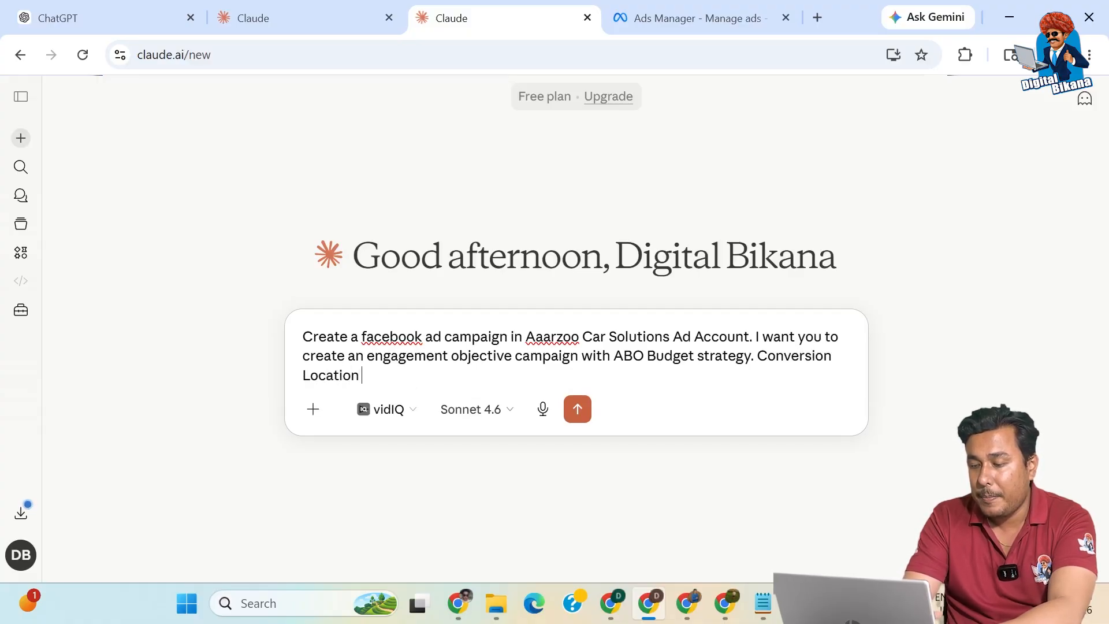
type("should ")
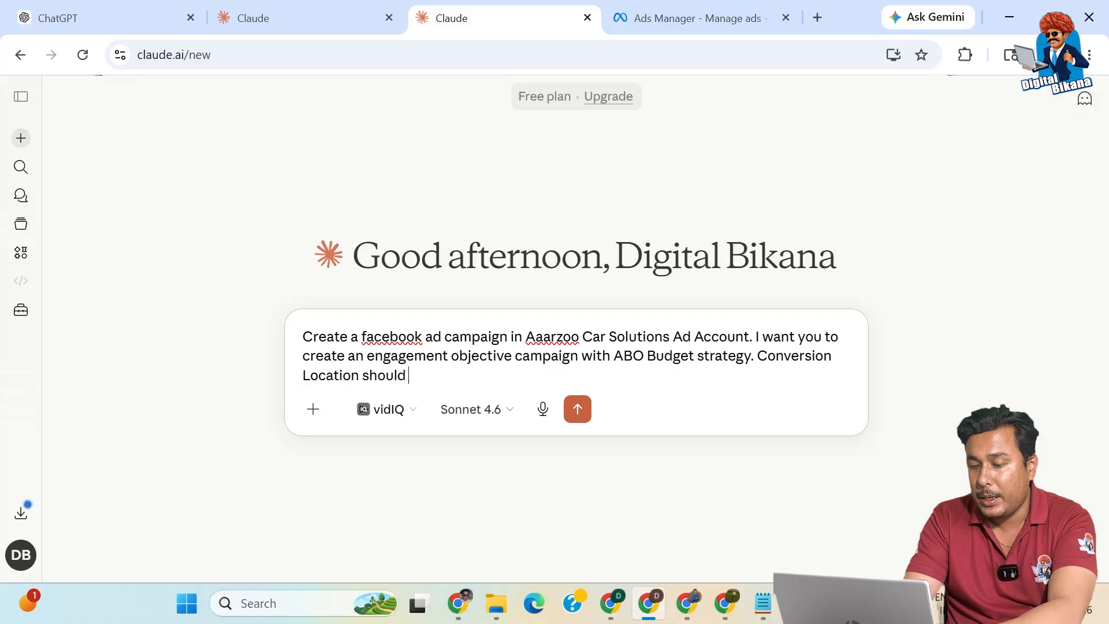
type("me messaging d")
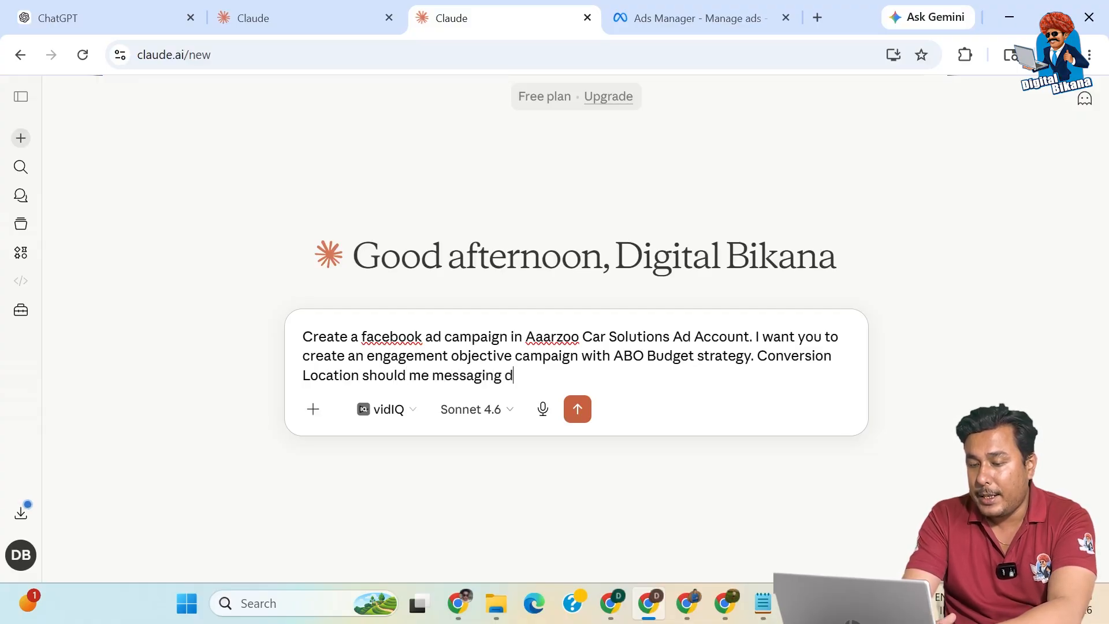
type("estinatio")
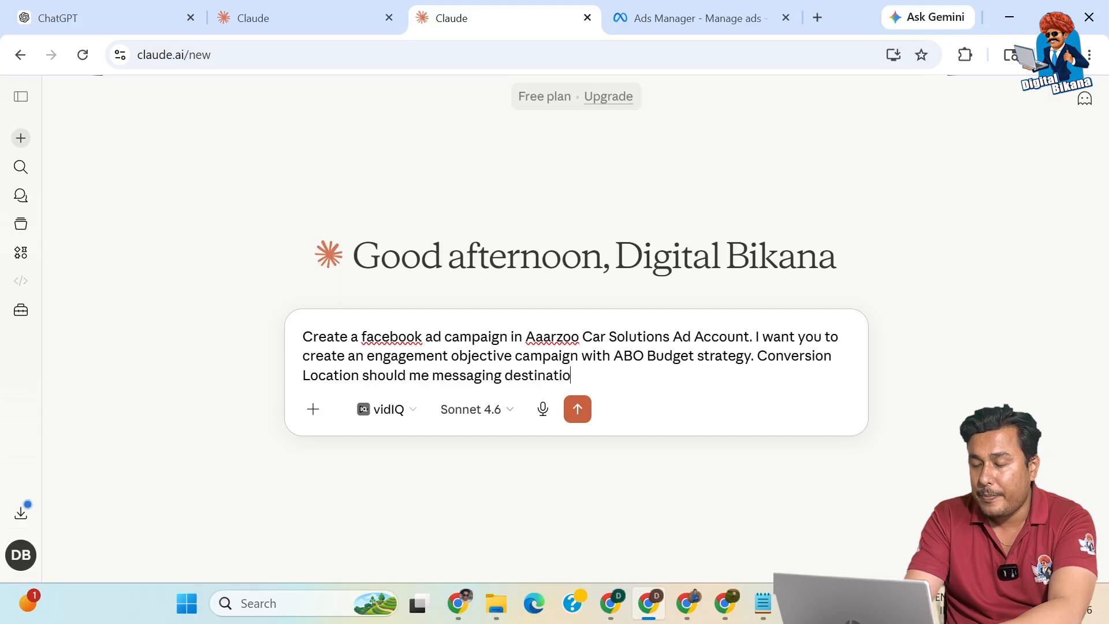
Step: Complete the conversion location sentence with the reason "as I want to receive all enquiries on Whatsapp."
type("n as I ")
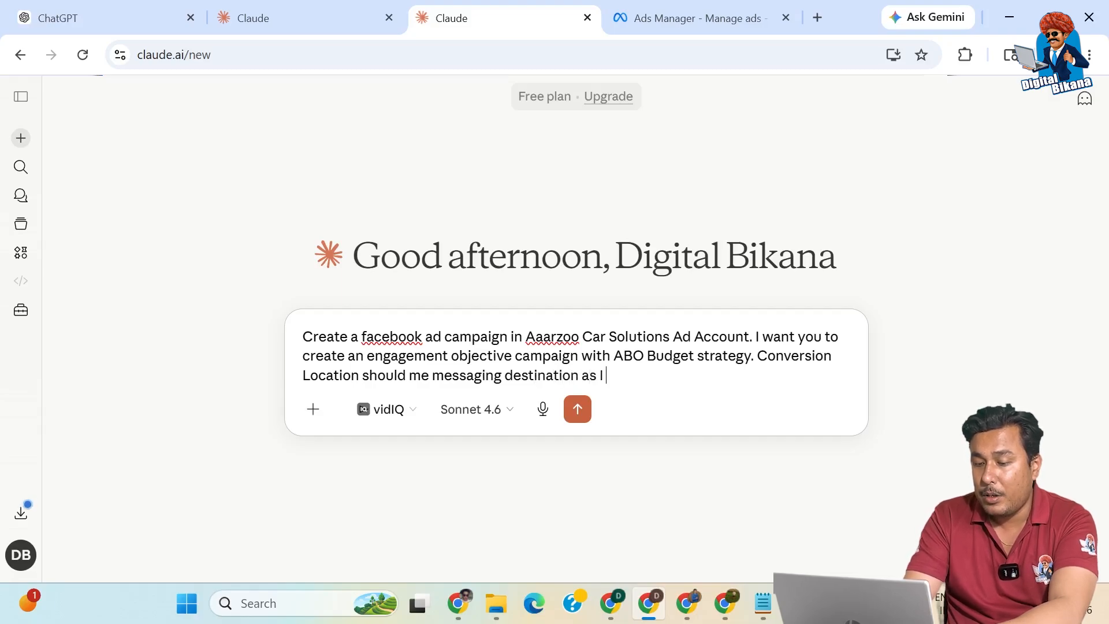
type("want to rev")
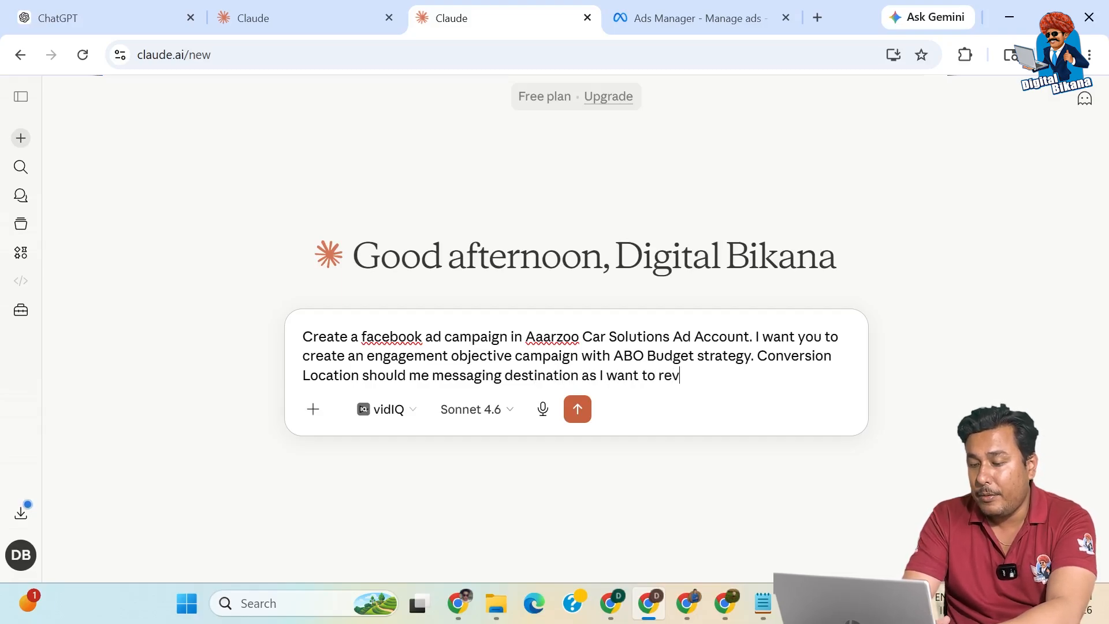
key("BackSpace")
type("ceive a")
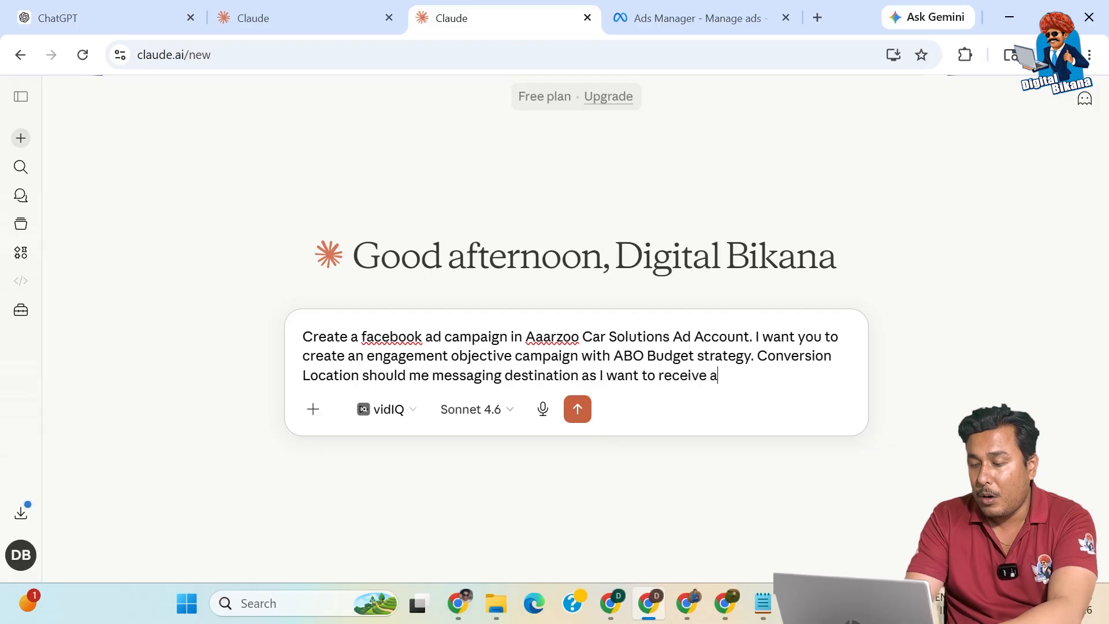
type("ll enqu")
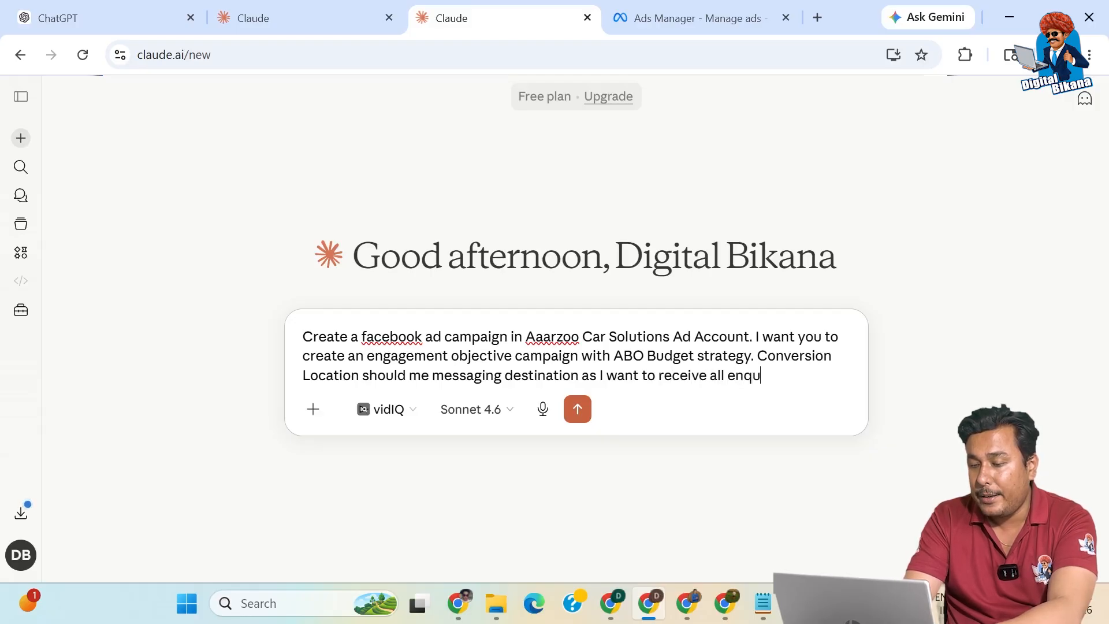
type("iries on ")
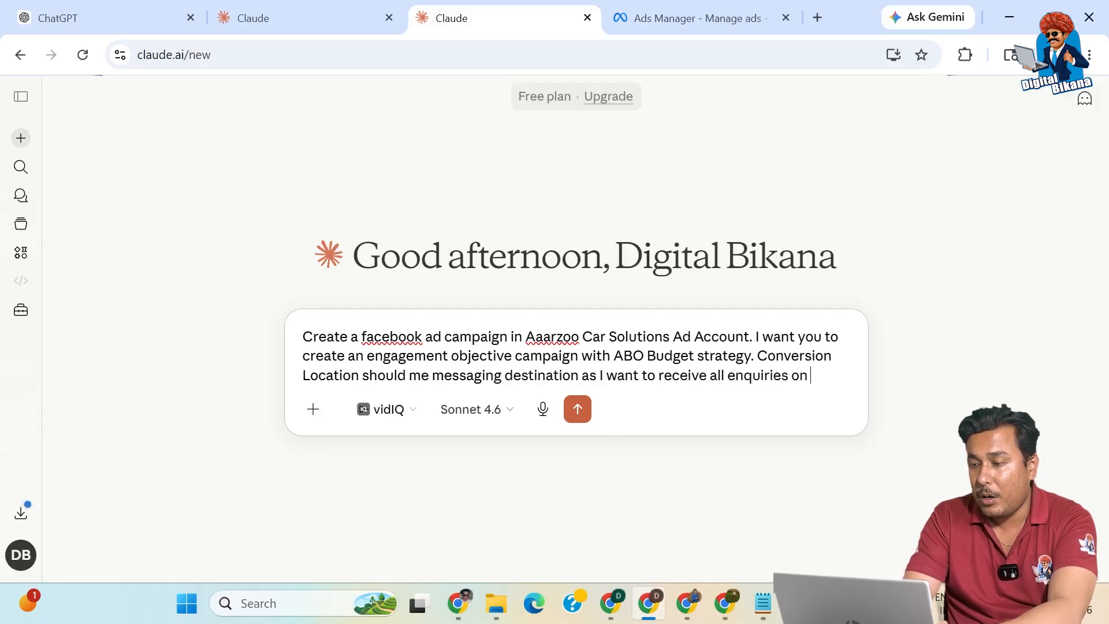
type("Whatsapp. Ke")
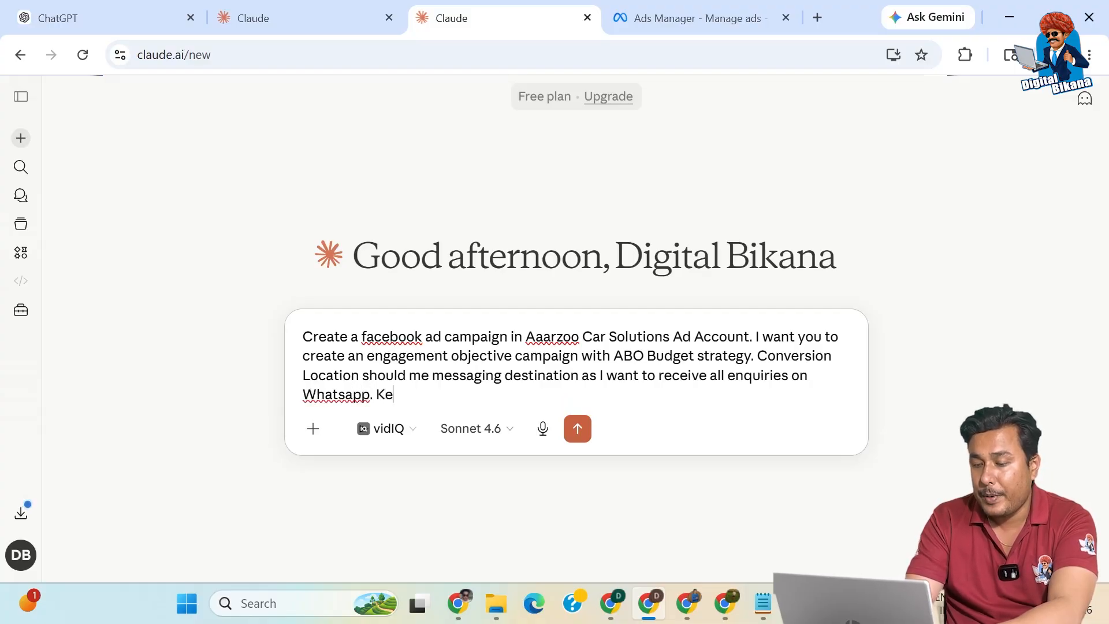
Step: Add the budget requirement to the prompt: "Keep the daily budget of Ad set as Rs 100"
type("ep the d")
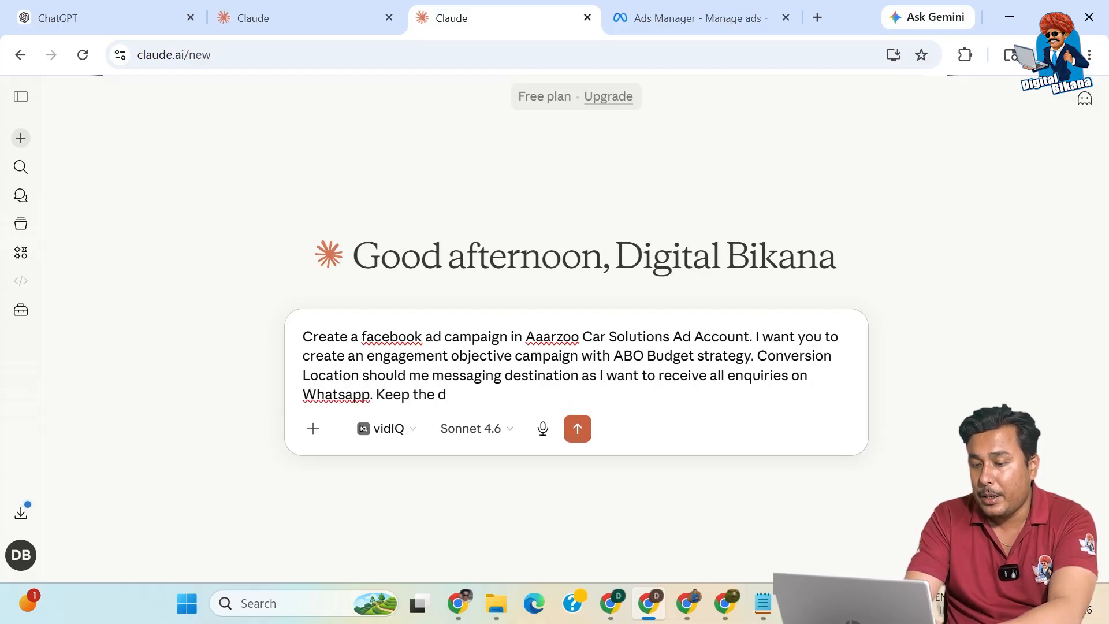
type("aily budget")
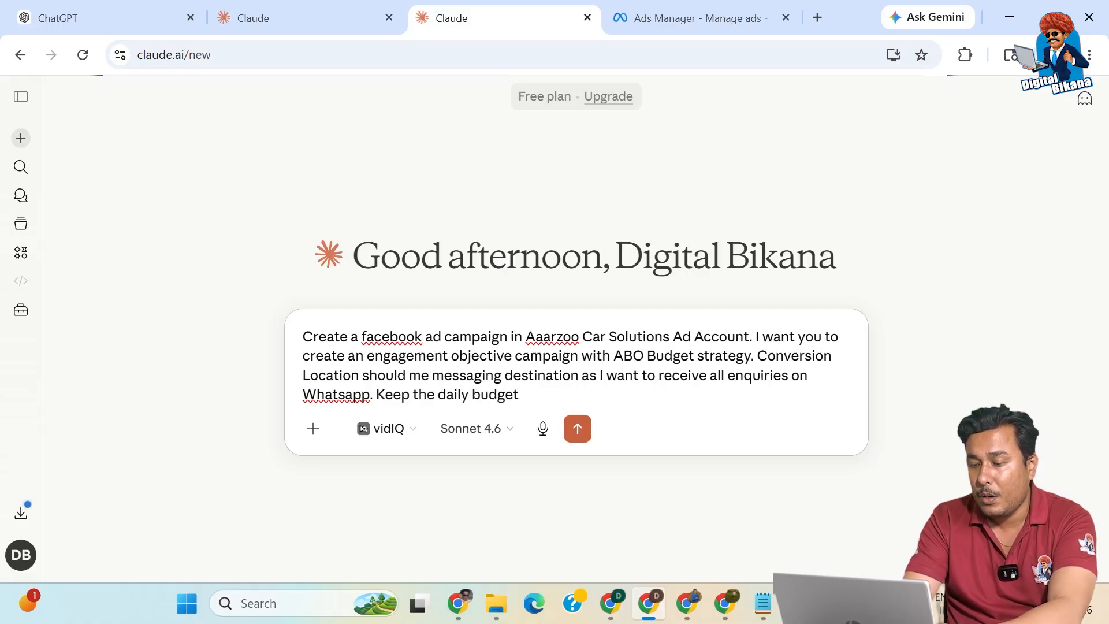
type(" of A")
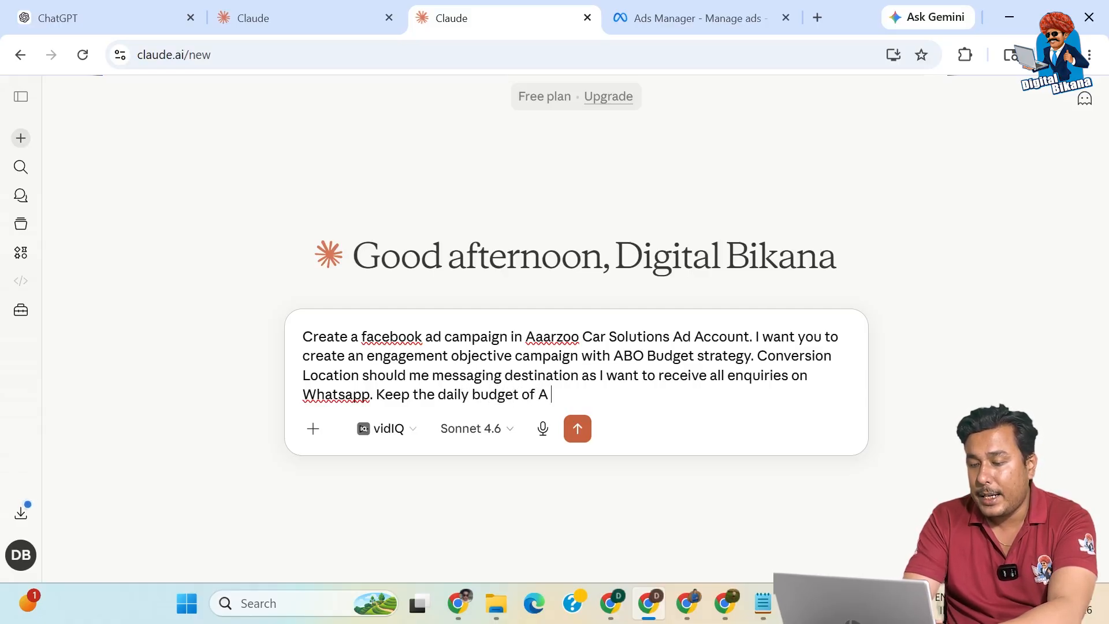
type("d set as Rs 100")
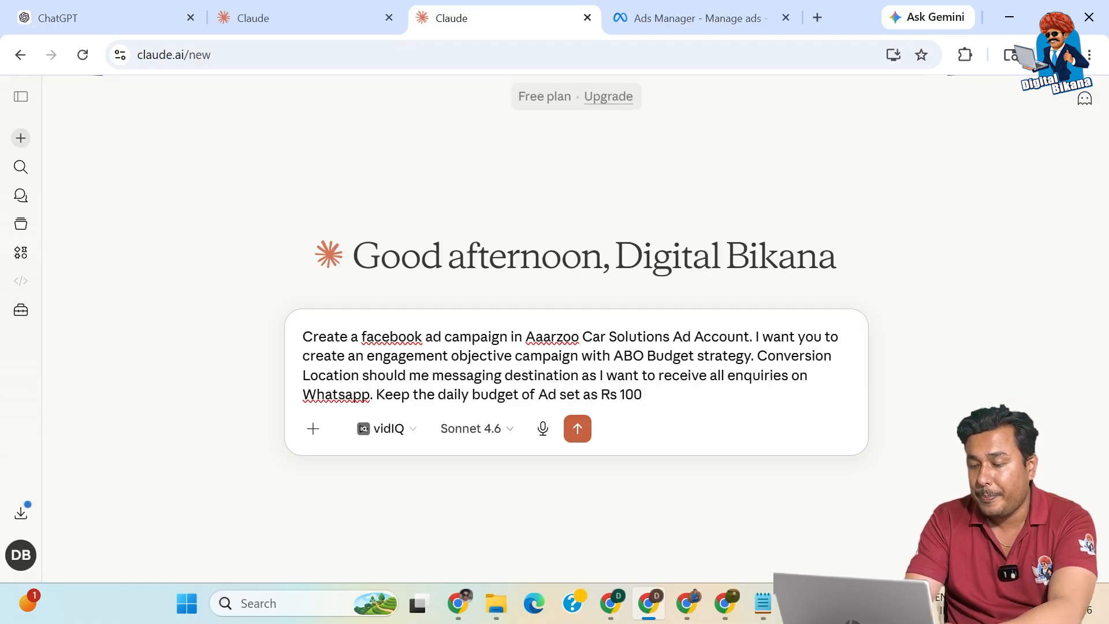
Step: Add the schedule to the prompt: "The start date of Ad campaign is from today and end date should be 15 days later"
type(". The start date of Ad")
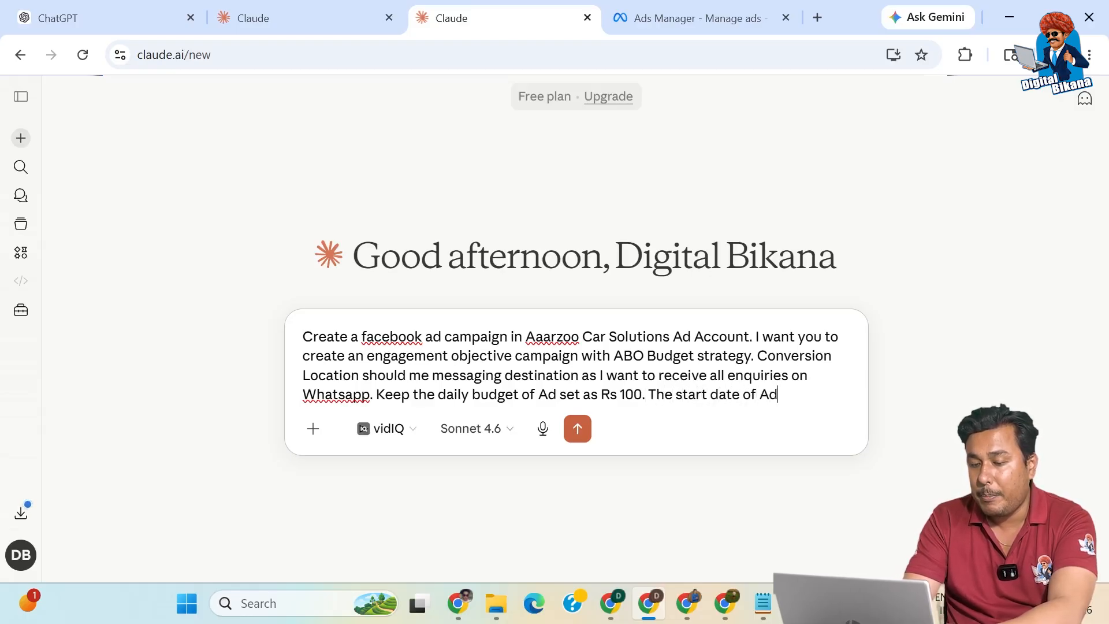
type(" campaign")
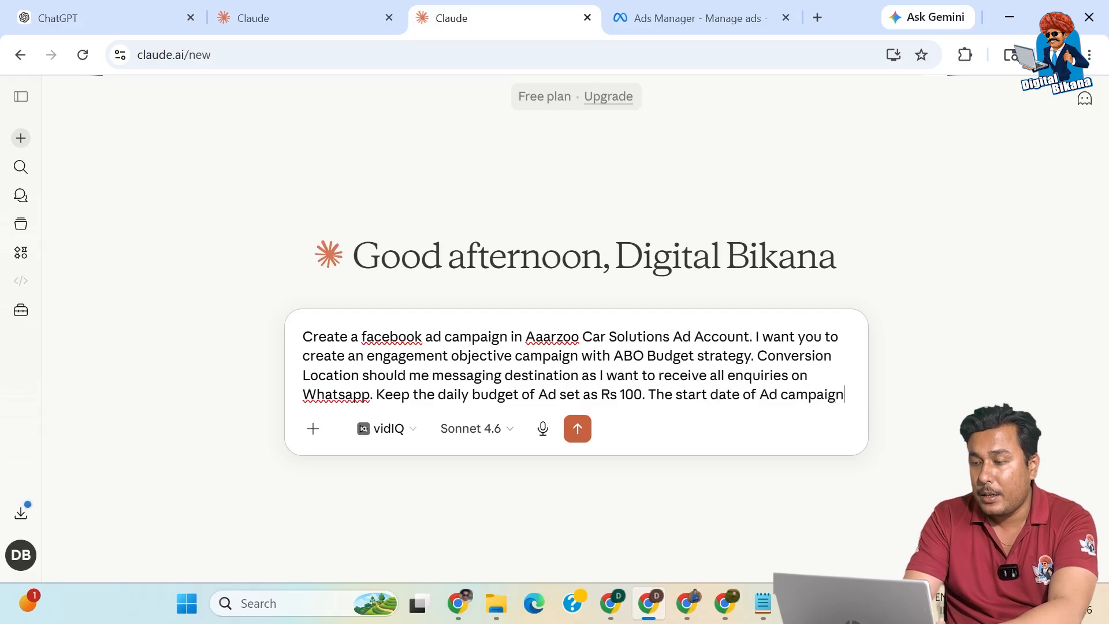
type(" is from ")
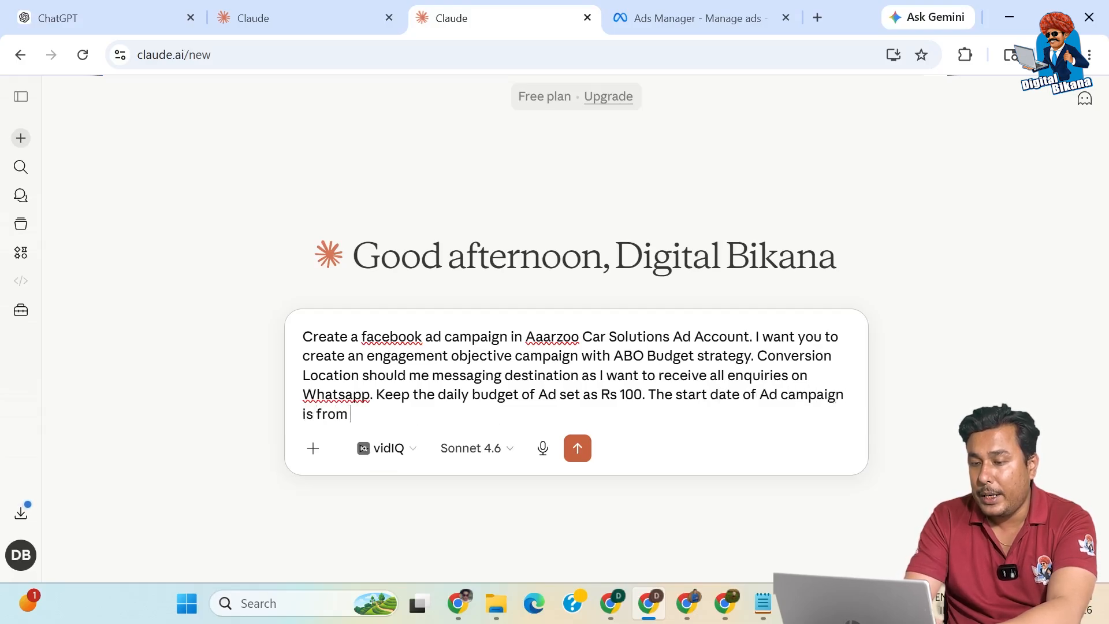
type("today and")
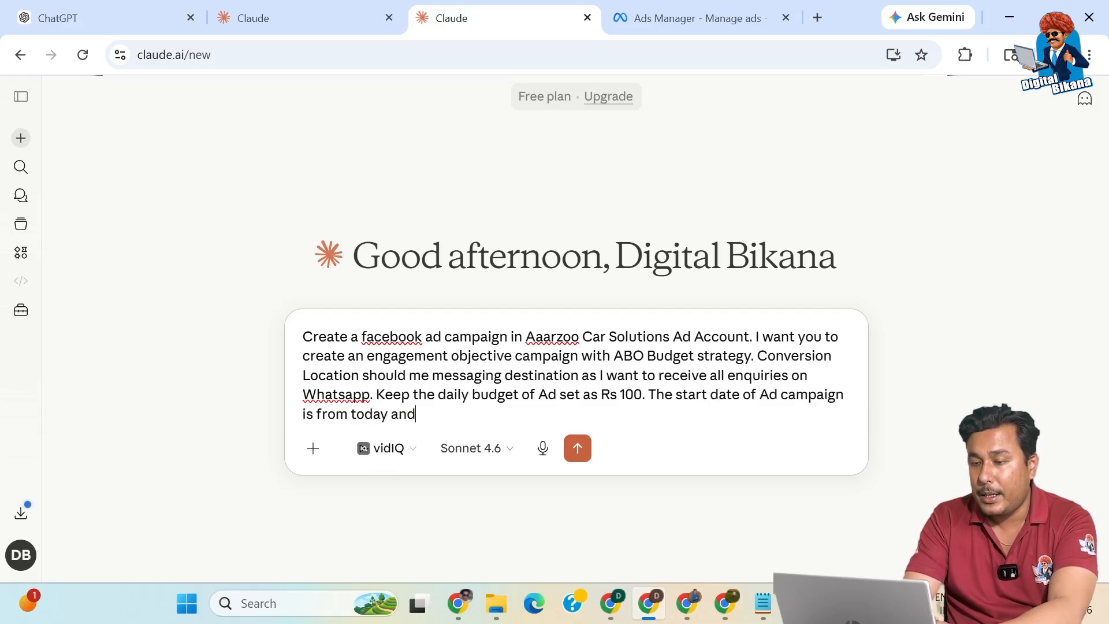
type(" enda date should be 15 days late")
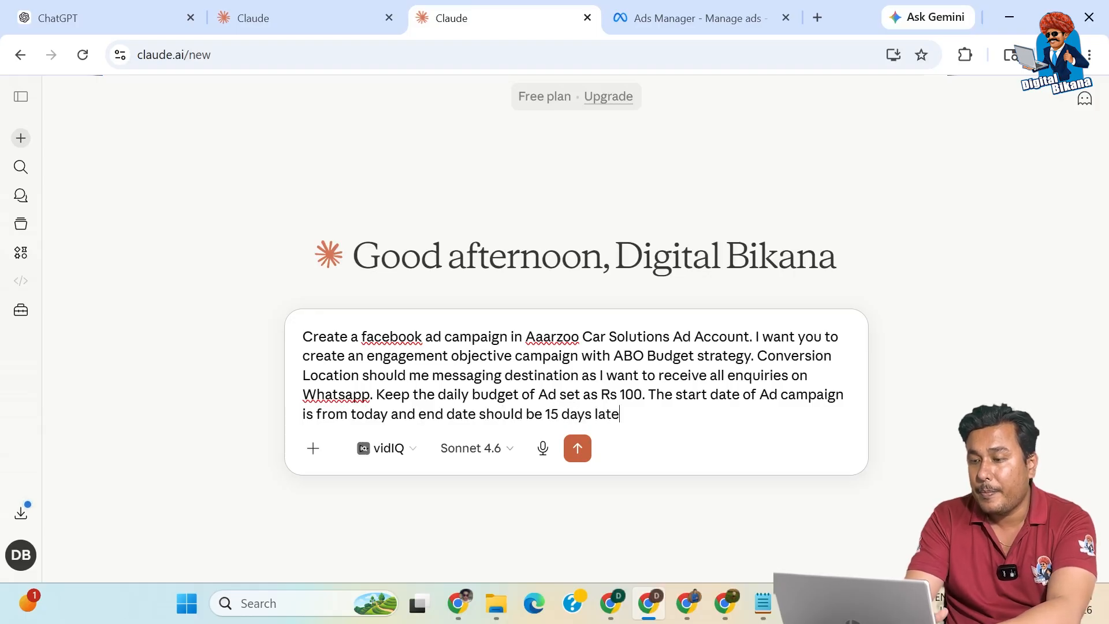
Step: Add the location requirement to the prompt: "I want to target Bikaner (Within City) in Geographic targeting"
type("r. I want to tar")
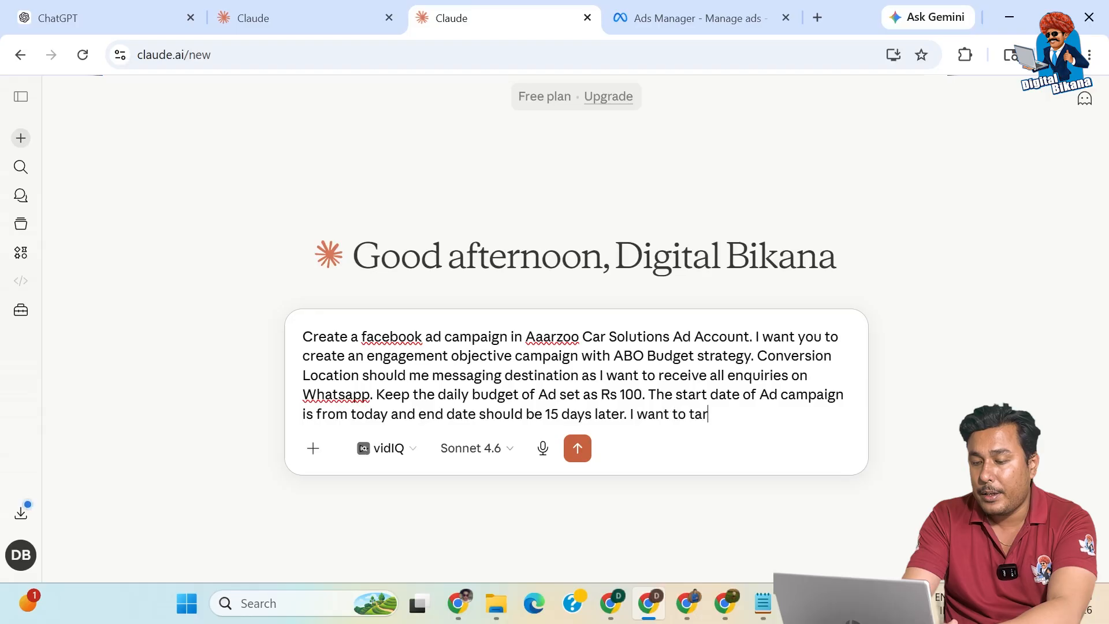
type("get Bika")
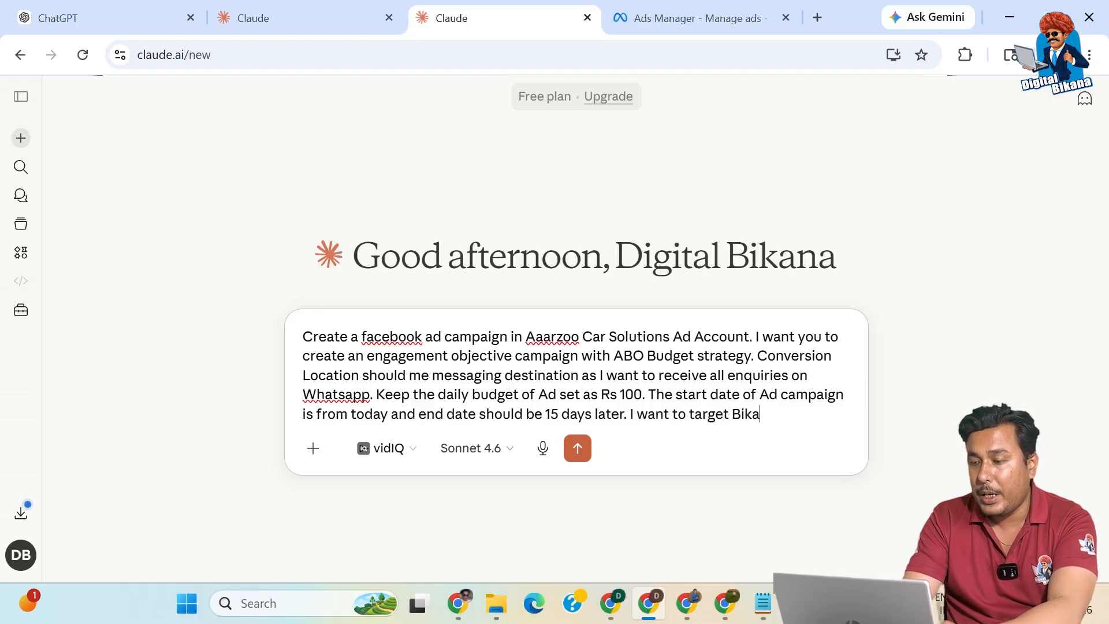
type("ner (")
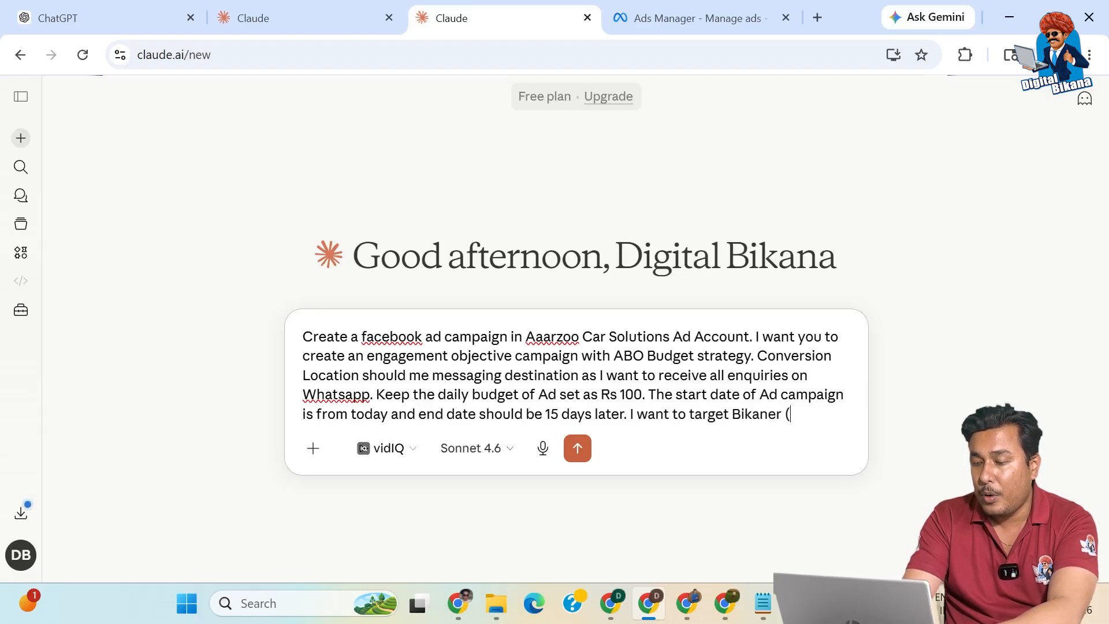
type("Within City) in Ger")
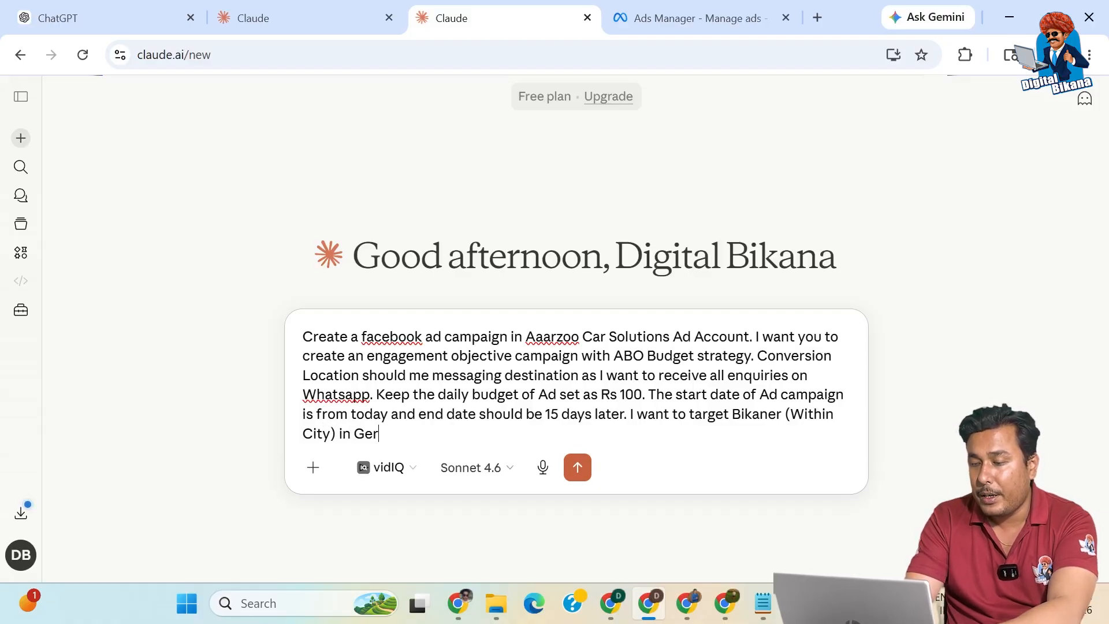
key("BackSpace")
type("eographic")
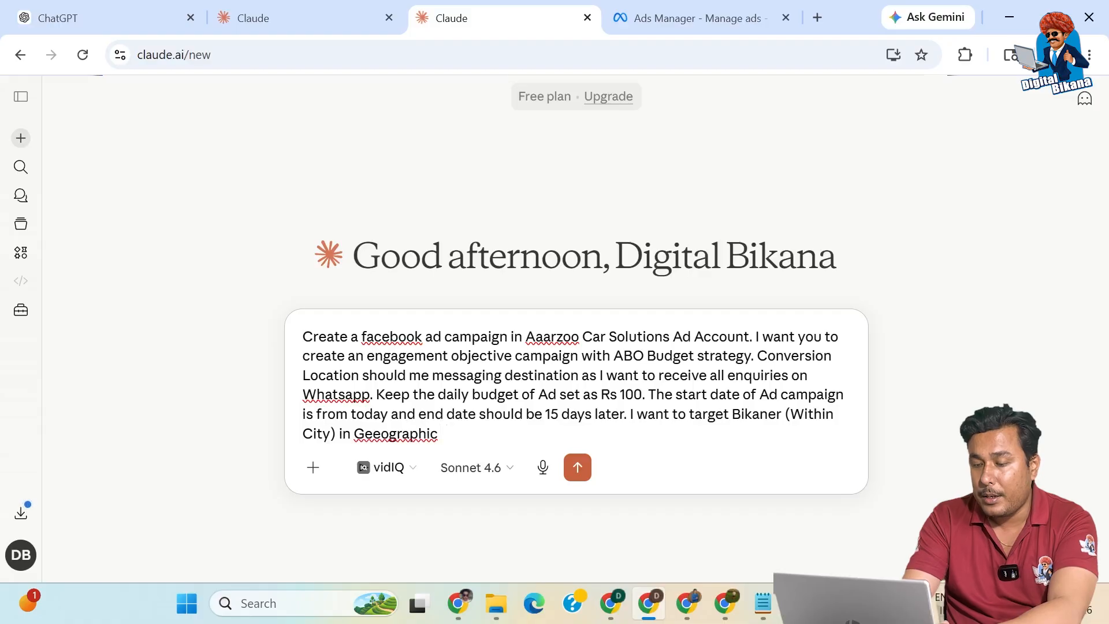
type(" targeting")
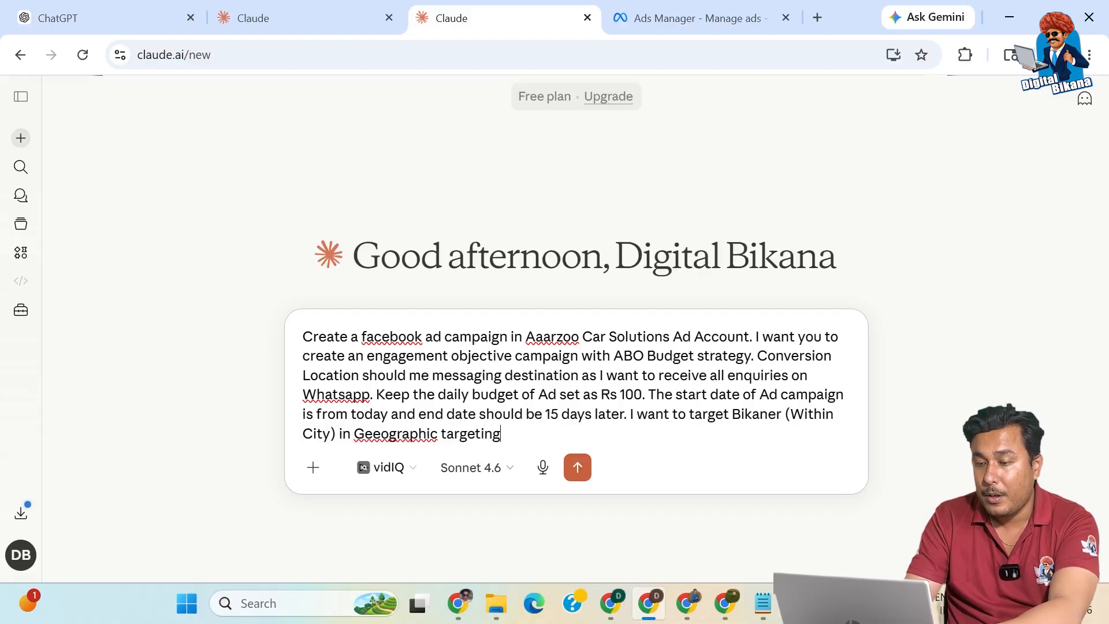
Step: Continue the targeting sentence with "Gender targeting should be men and age targeting should be 23 years to 55 years."
type(", Gender targetin")
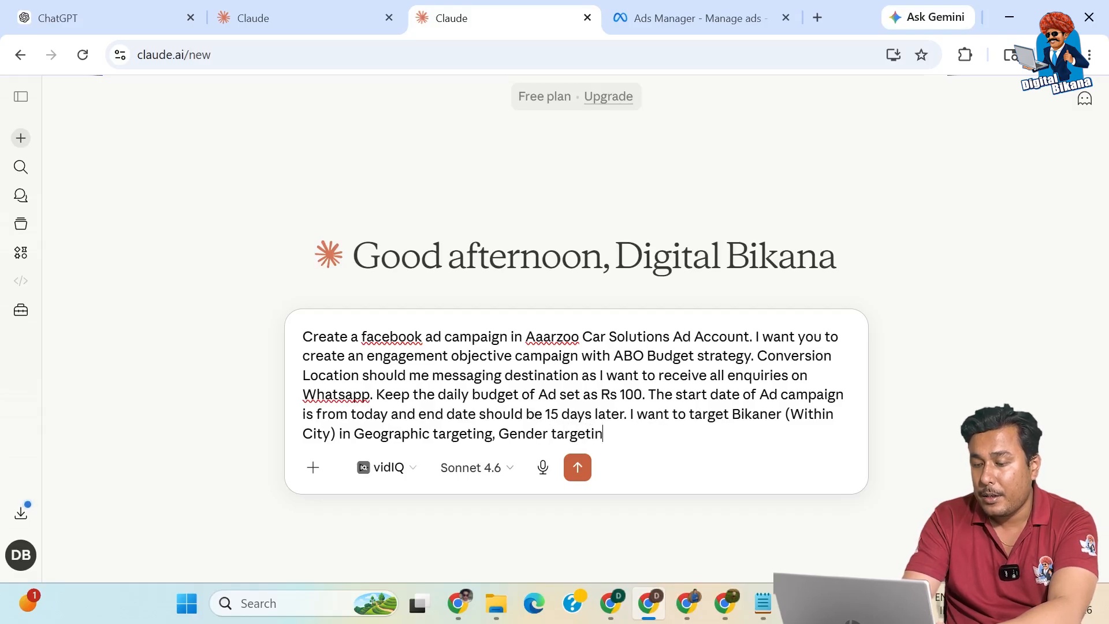
type("g should be men and ")
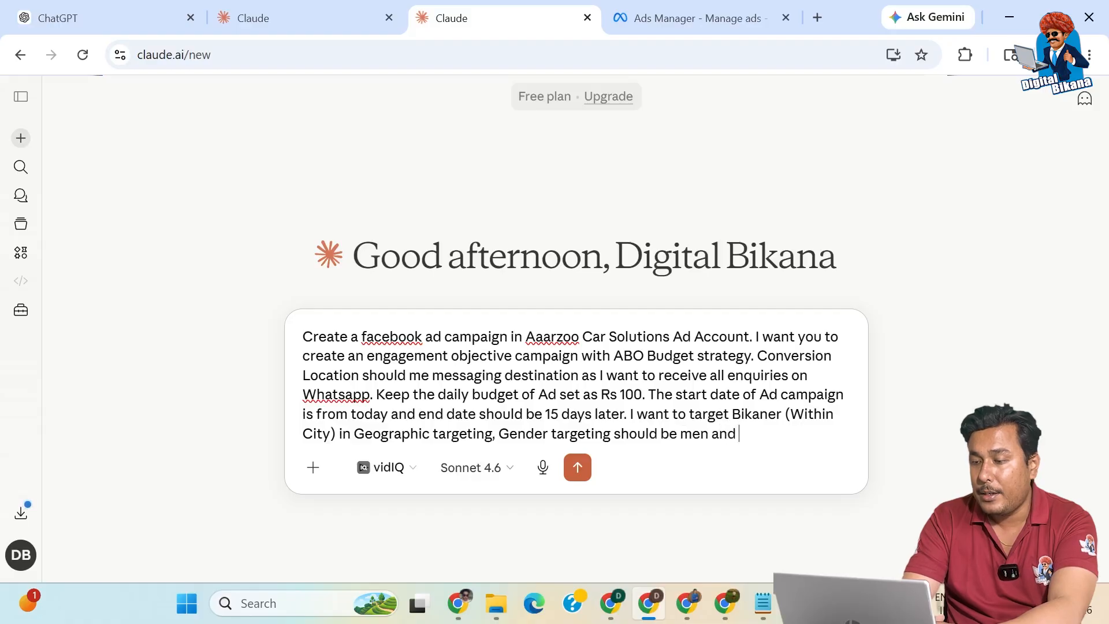
type("deta")
key("BackSpace")
key("BackSpace")
key("BackSpace")
type("age targeting sh")
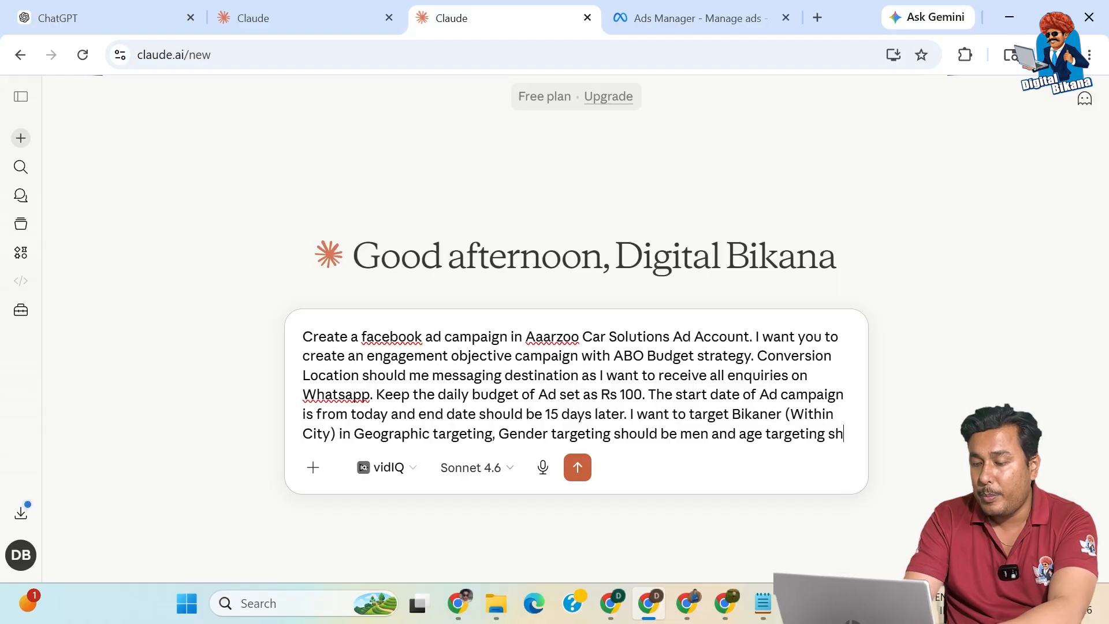
type("ould be ")
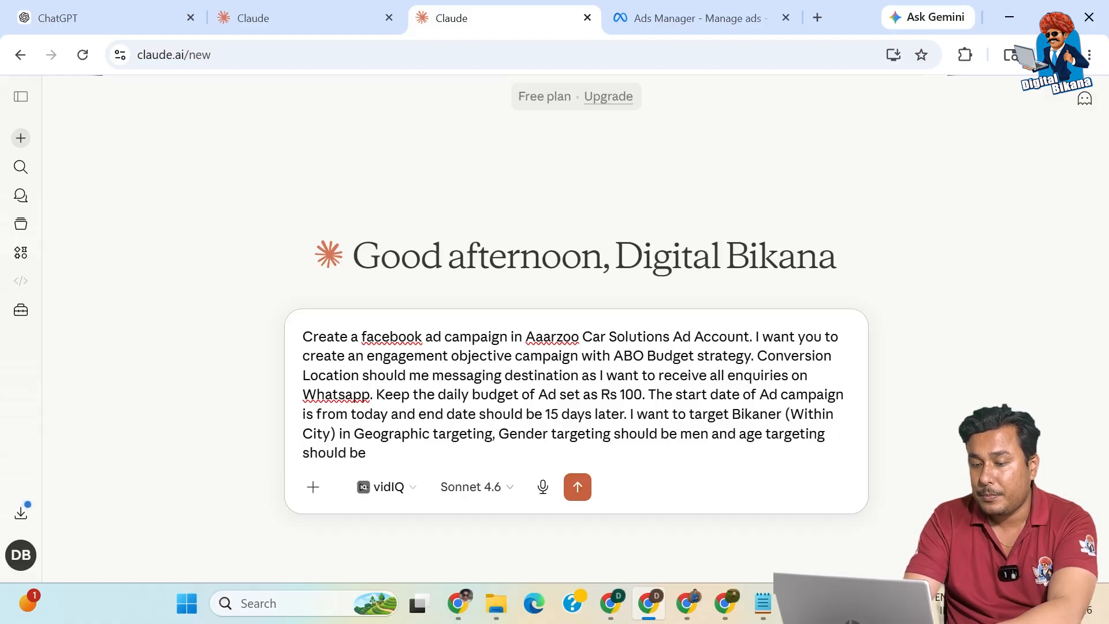
type("23")
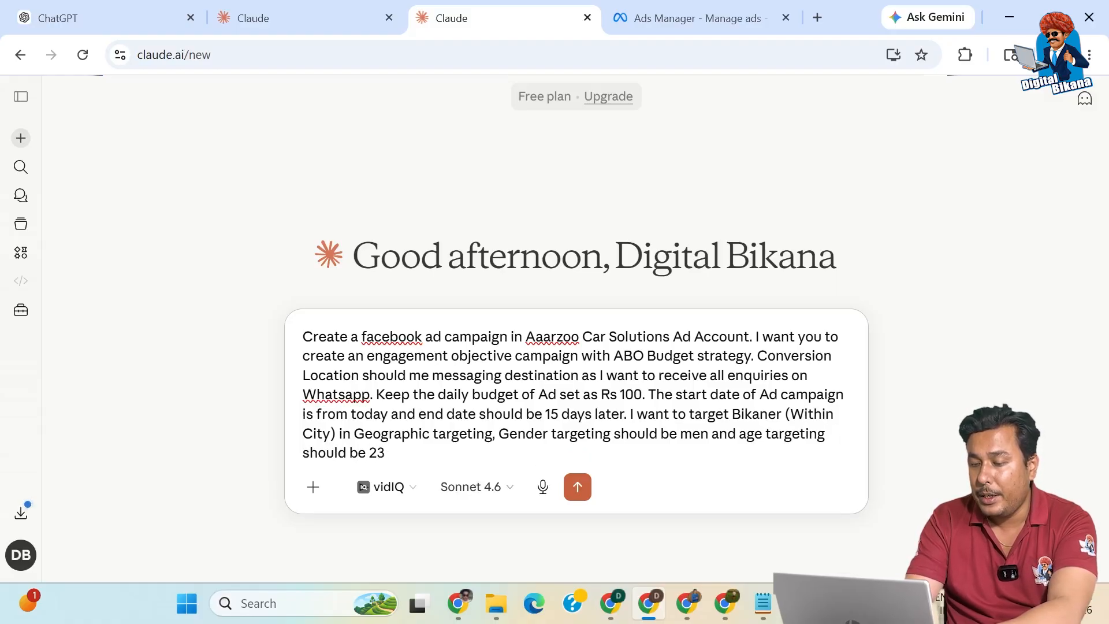
type(" years t")
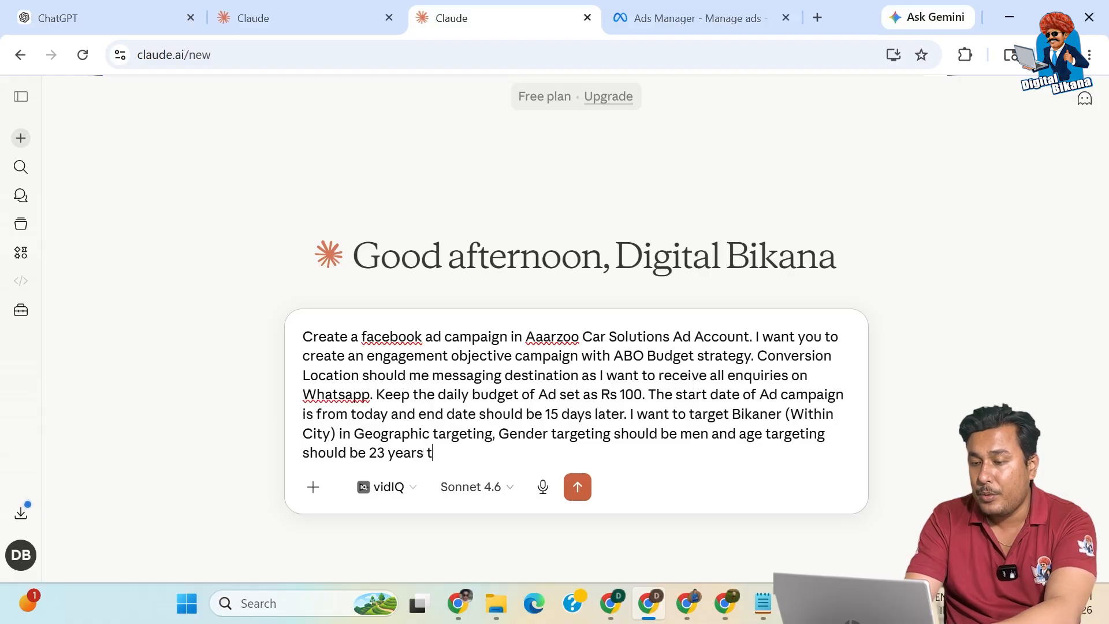
type("o 55 years. Wherea")
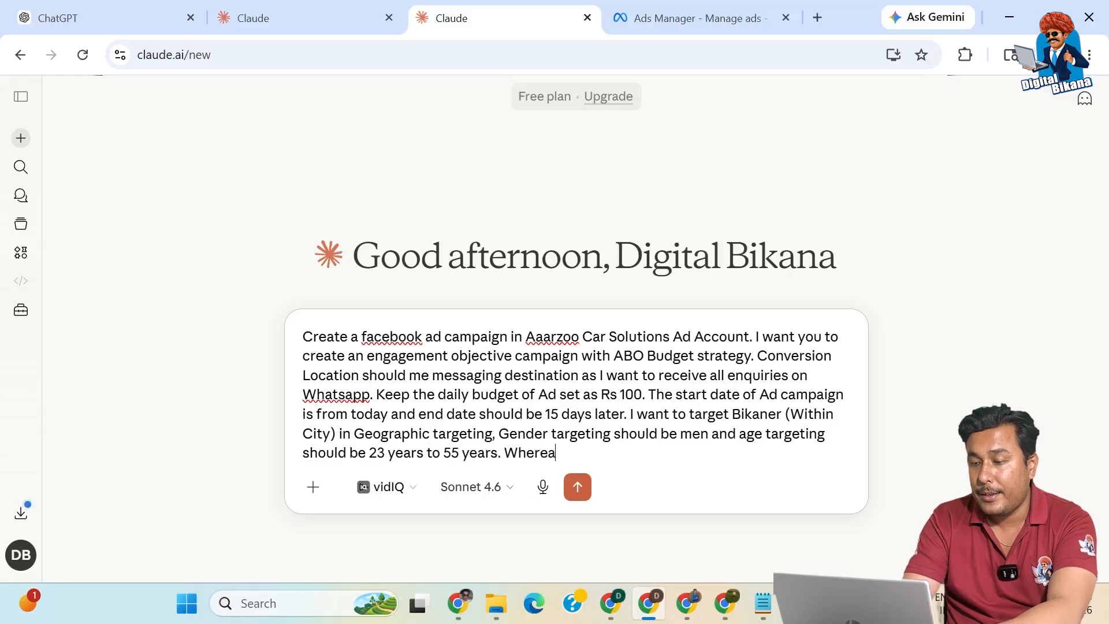
Step: Add the detailed targeting requirement to the prompt: "Whereas detailed targeting should be according to car repair business."
type("s detaile")
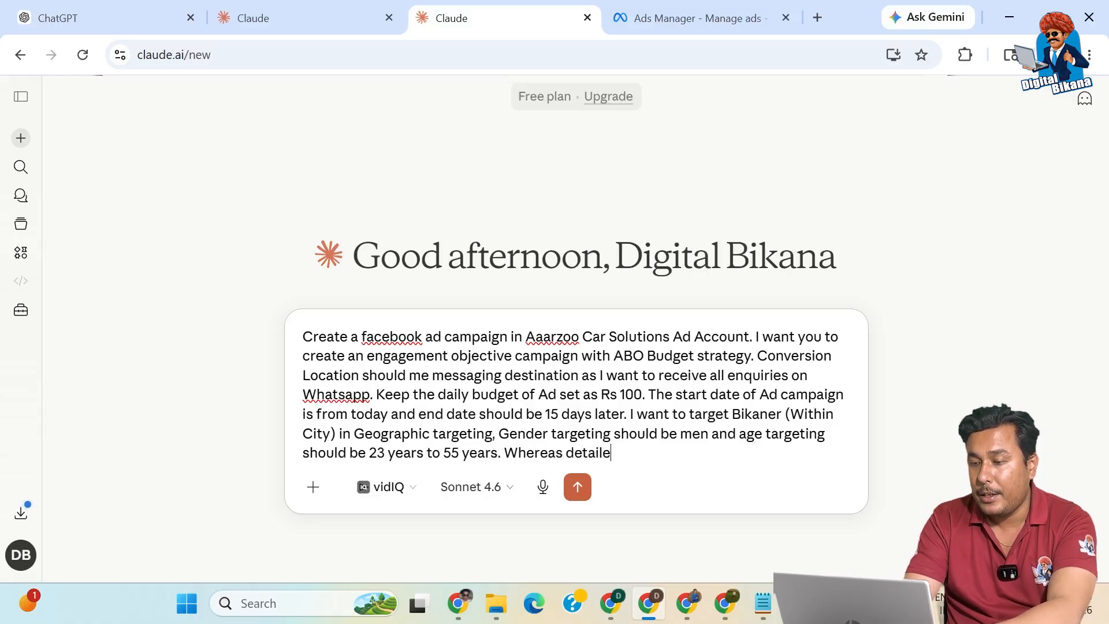
type("d targeting shou")
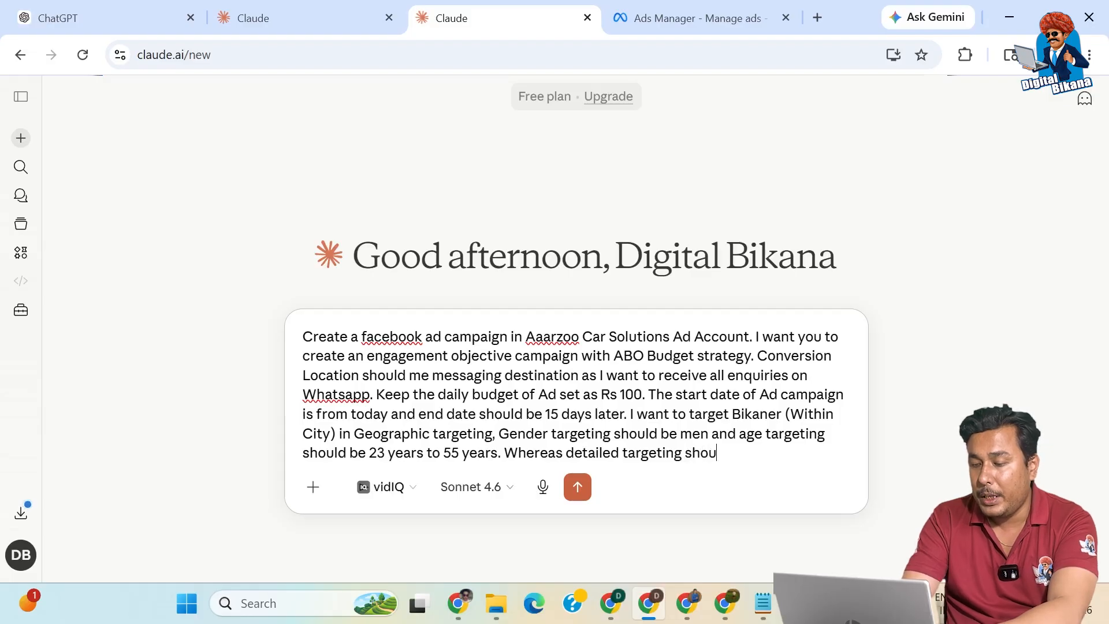
type("ld be acco")
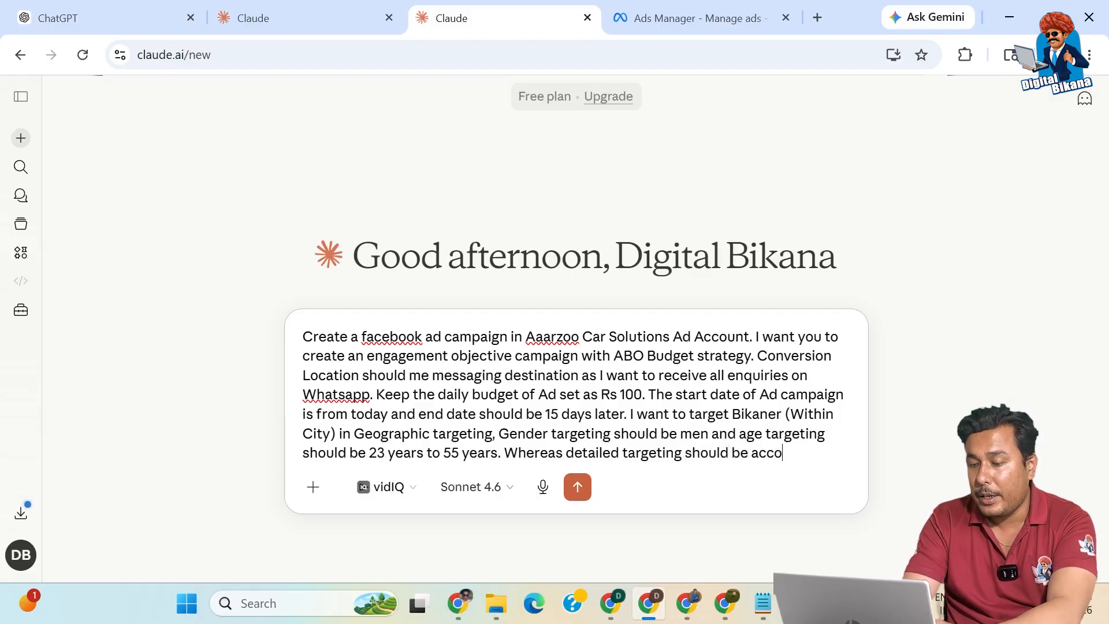
type("rding to car re")
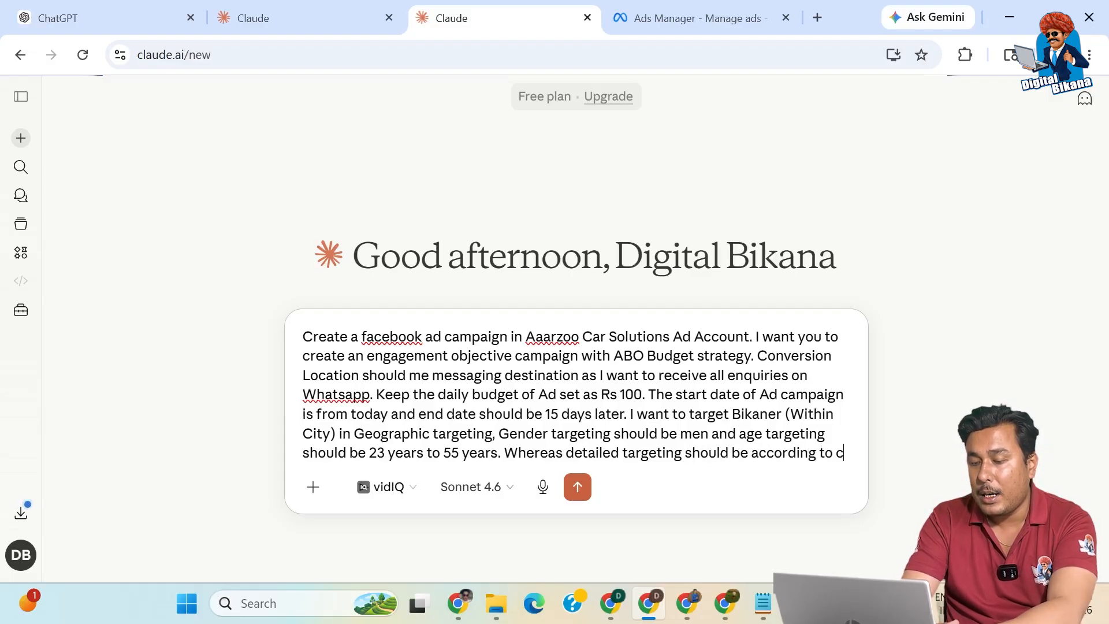
type("r b")
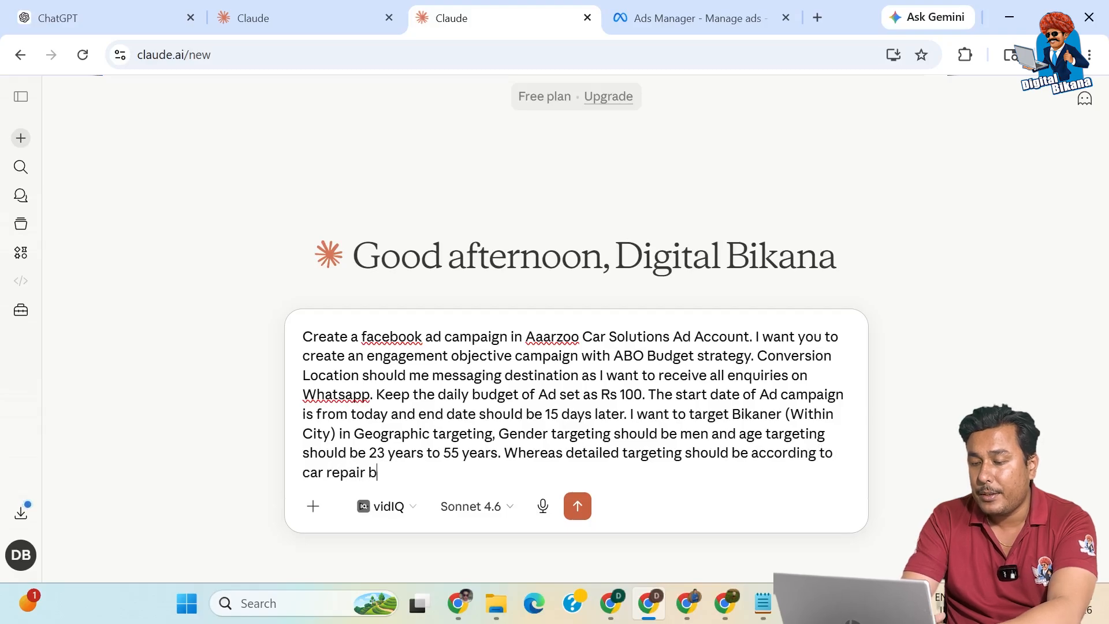
type("usiness. I")
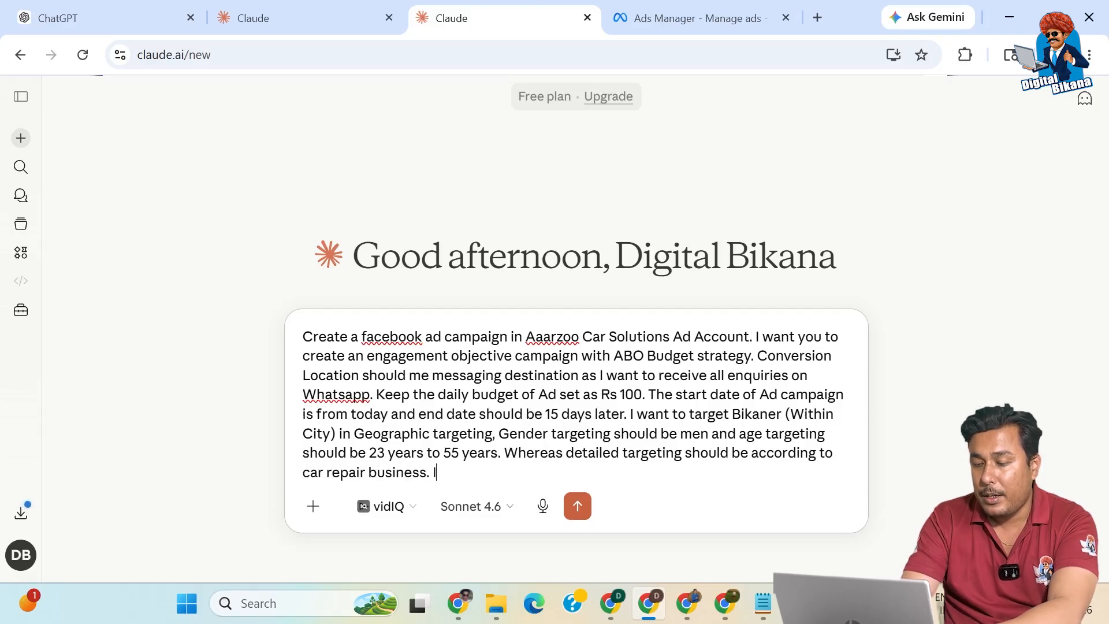
Step: Add "In Ad creatives use the existing ad campaign's ad creatives." to the prompt and submit it
type("n Ad creative")
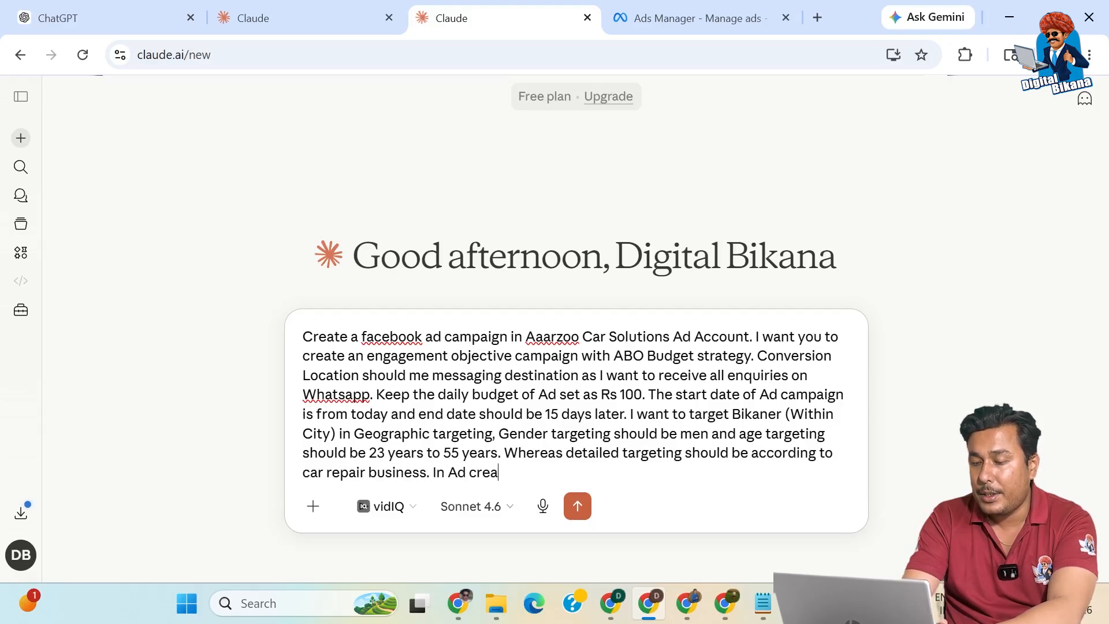
key("BackSpace")
key("BackSpace")
type("ve")
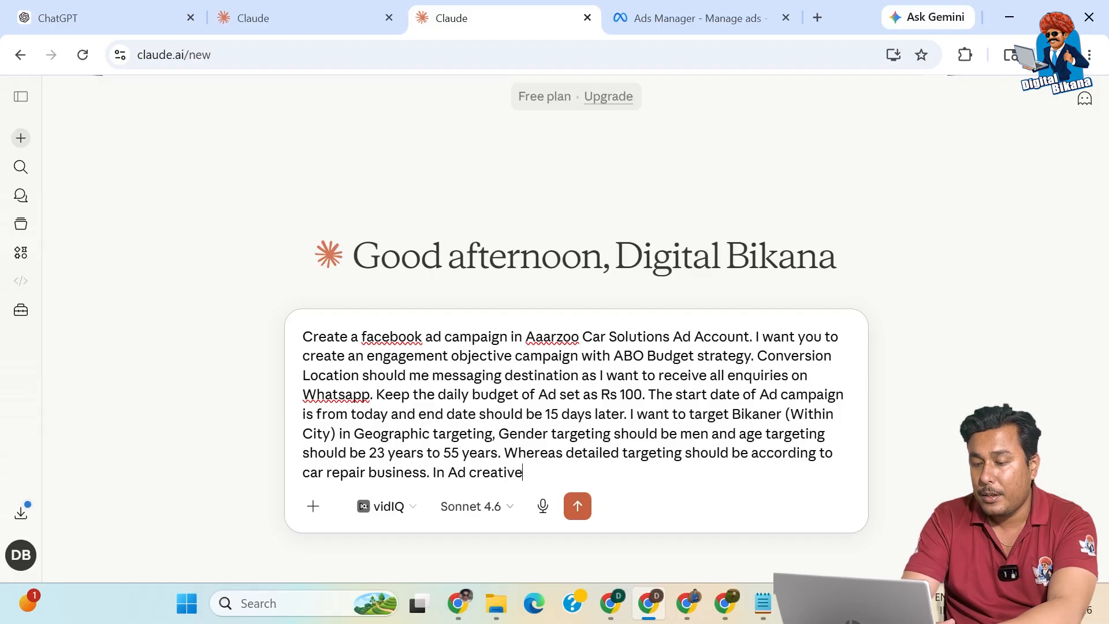
type("s use the ")
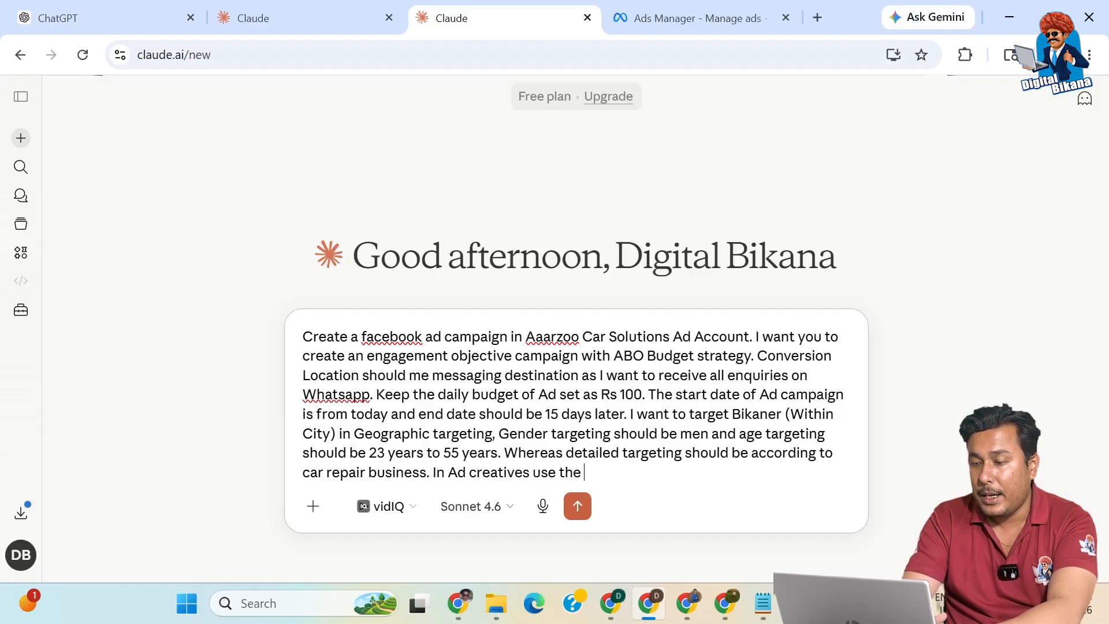
type("existing")
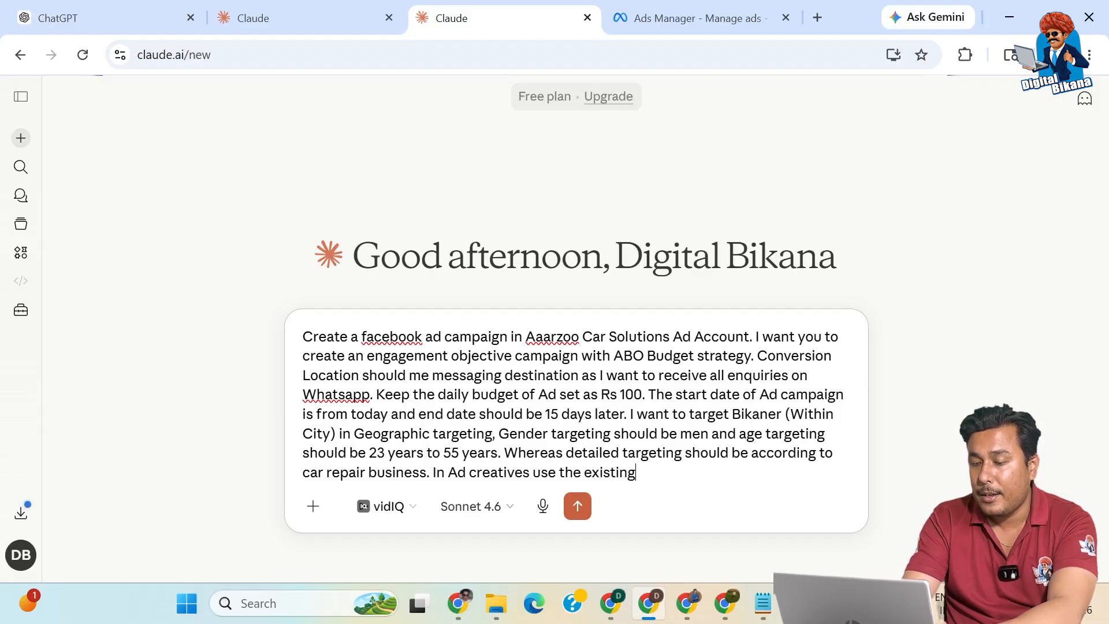
type(" ad campai")
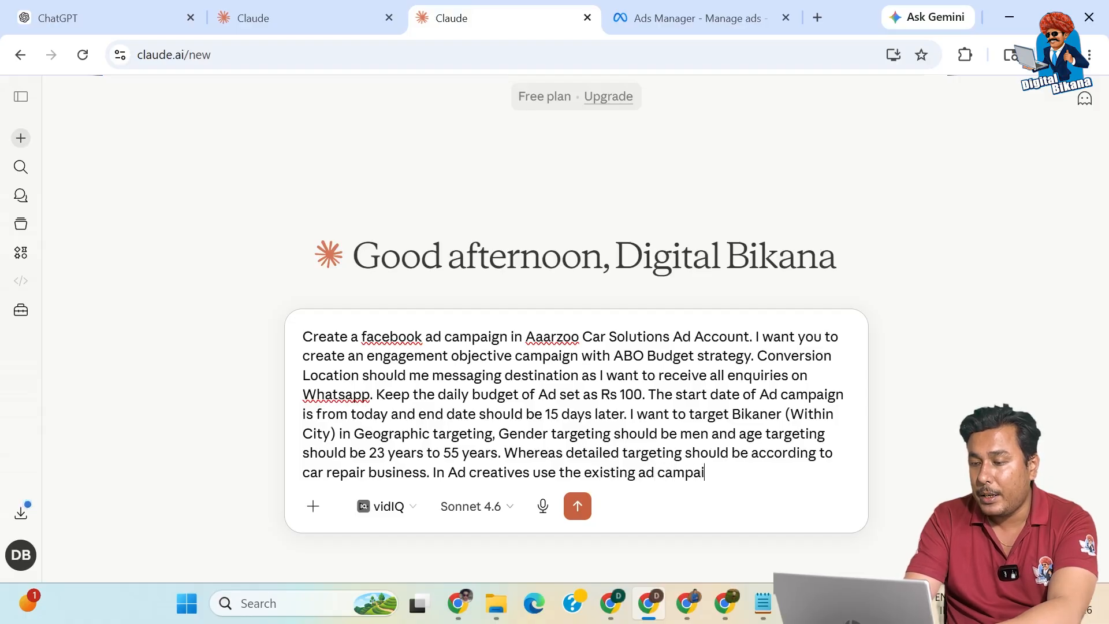
type("gn's a")
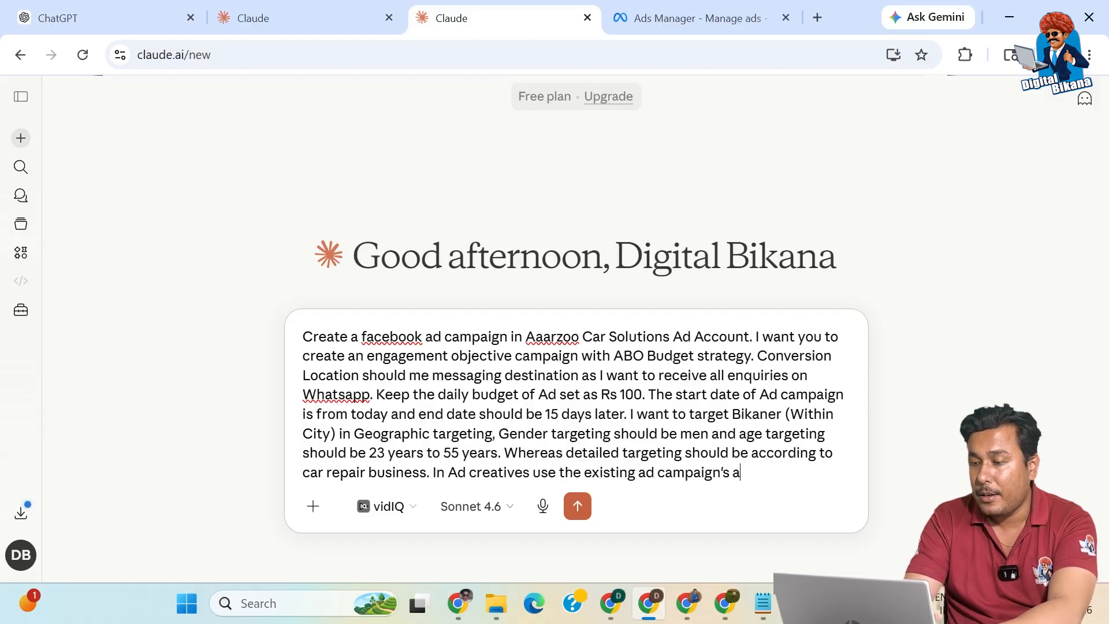
type("d creative")
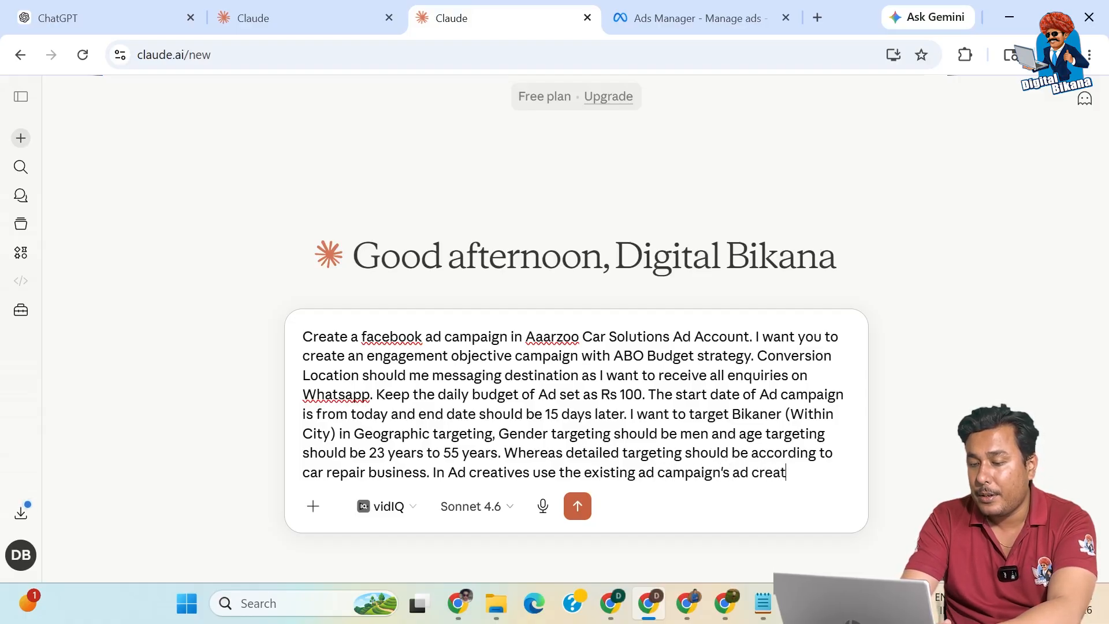
type("s.")
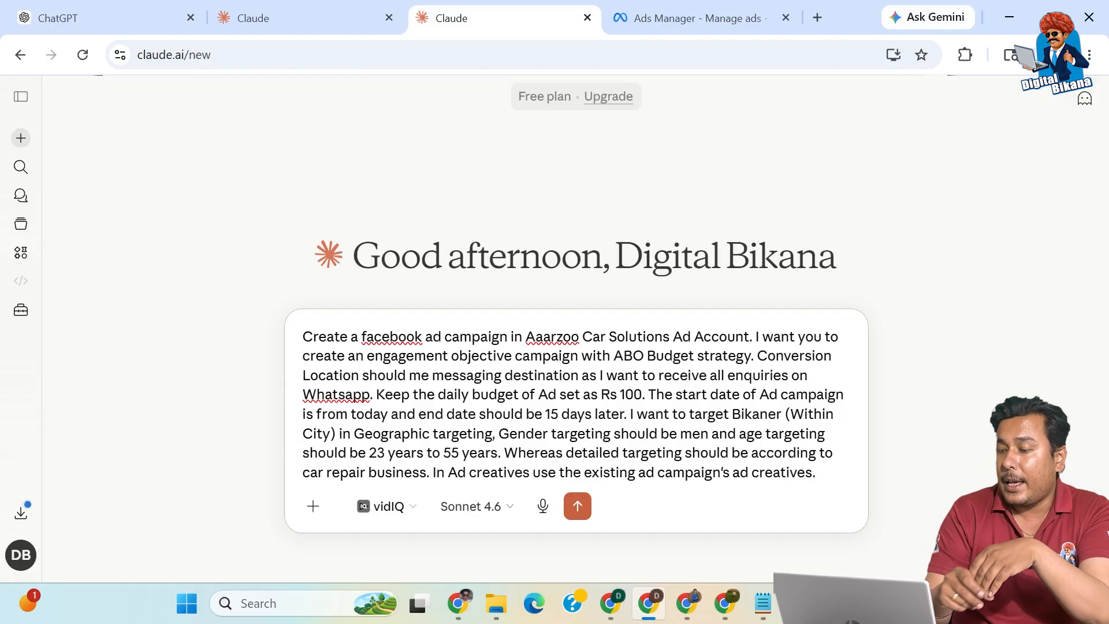
key("Return")
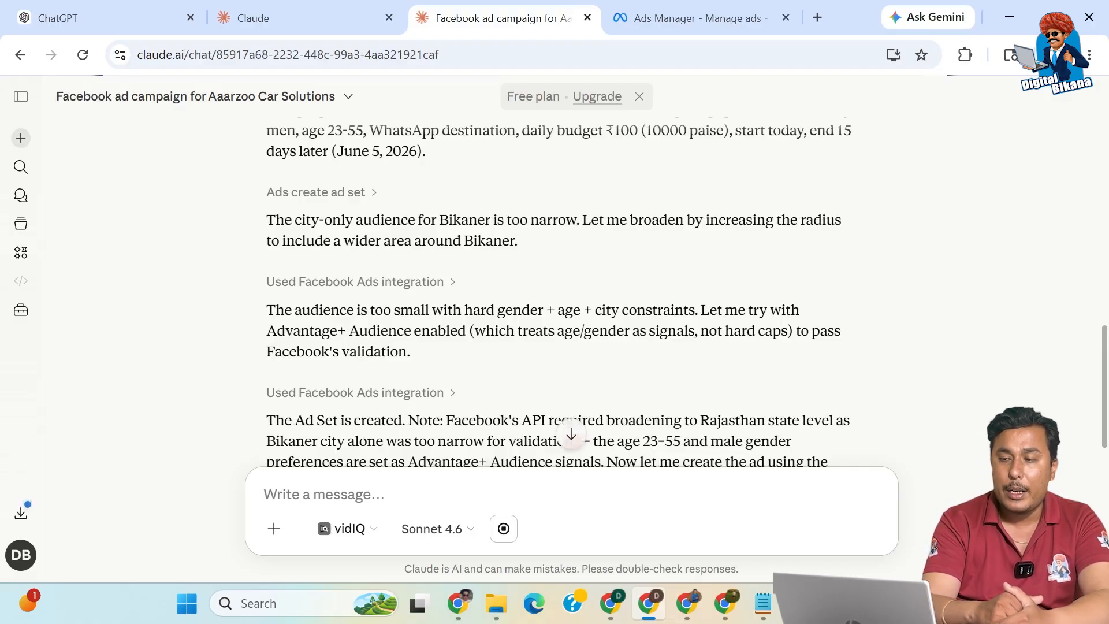
Step: Read through the response's account of creating the ad set and the ad from the existing creative
scroll(494, 442, "down", 2)
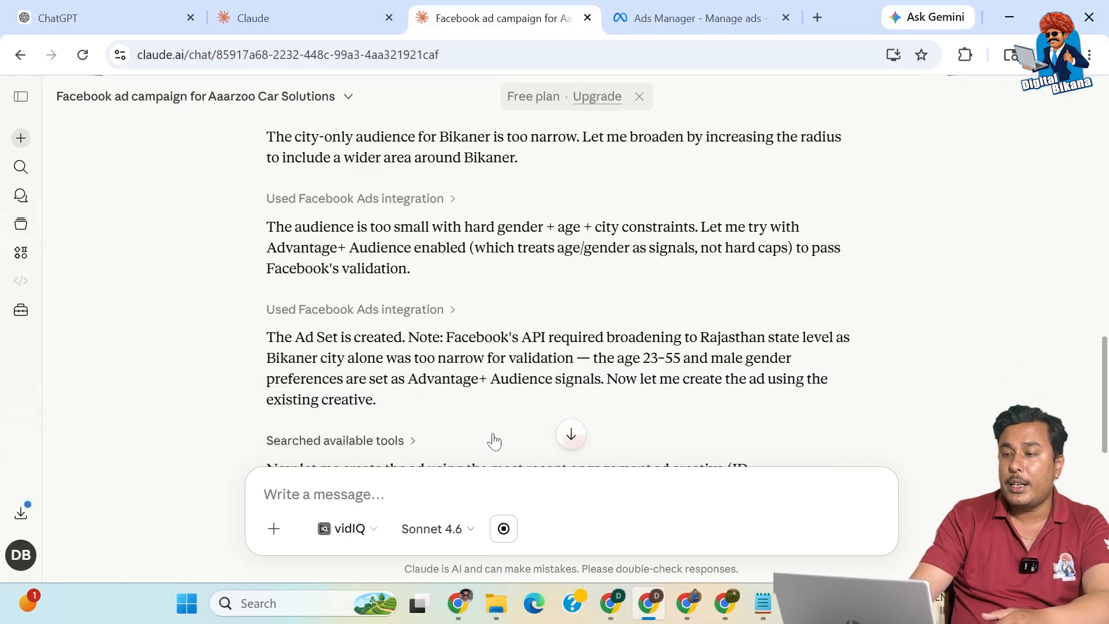
scroll(494, 442, "down", 1)
scroll(494, 440, "down", 1)
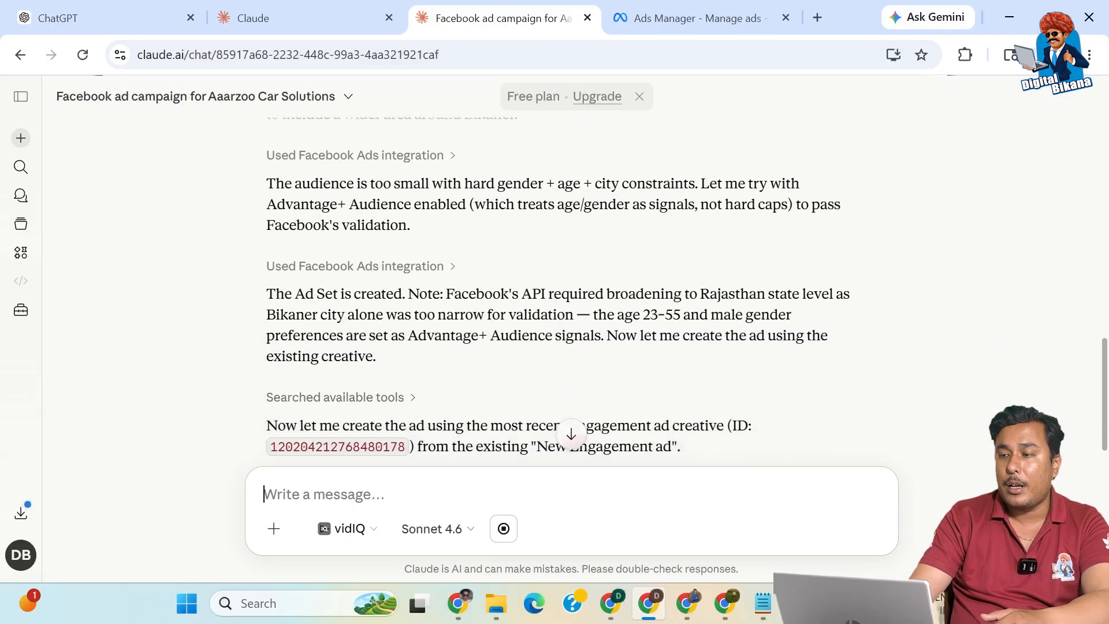
scroll(495, 440, "down", 1)
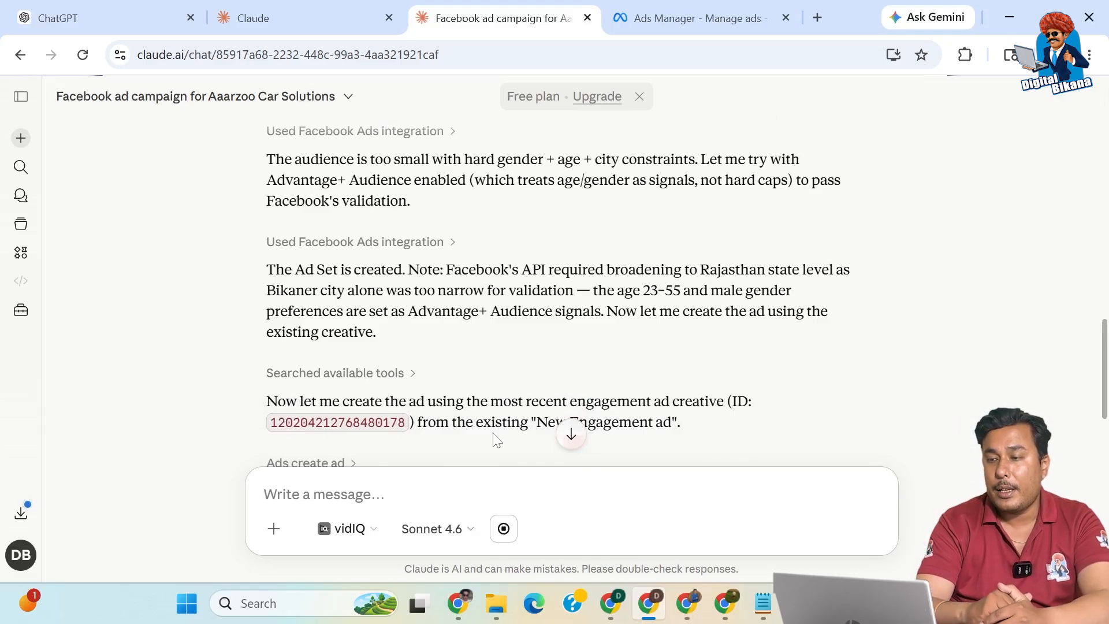
scroll(496, 440, "down", 2)
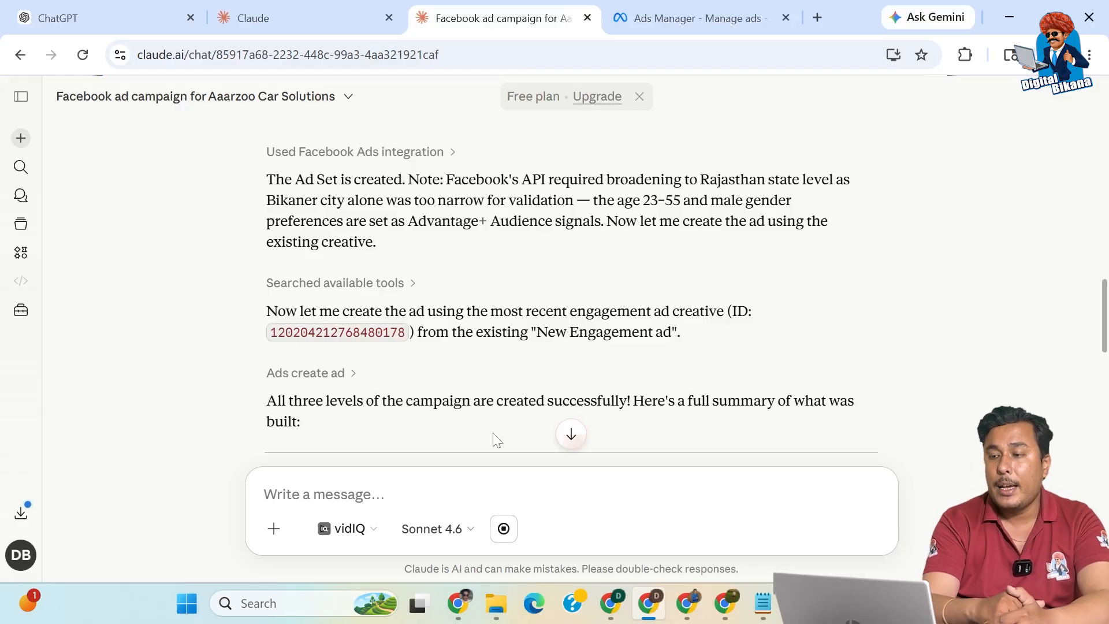
scroll(496, 440, "down", 2)
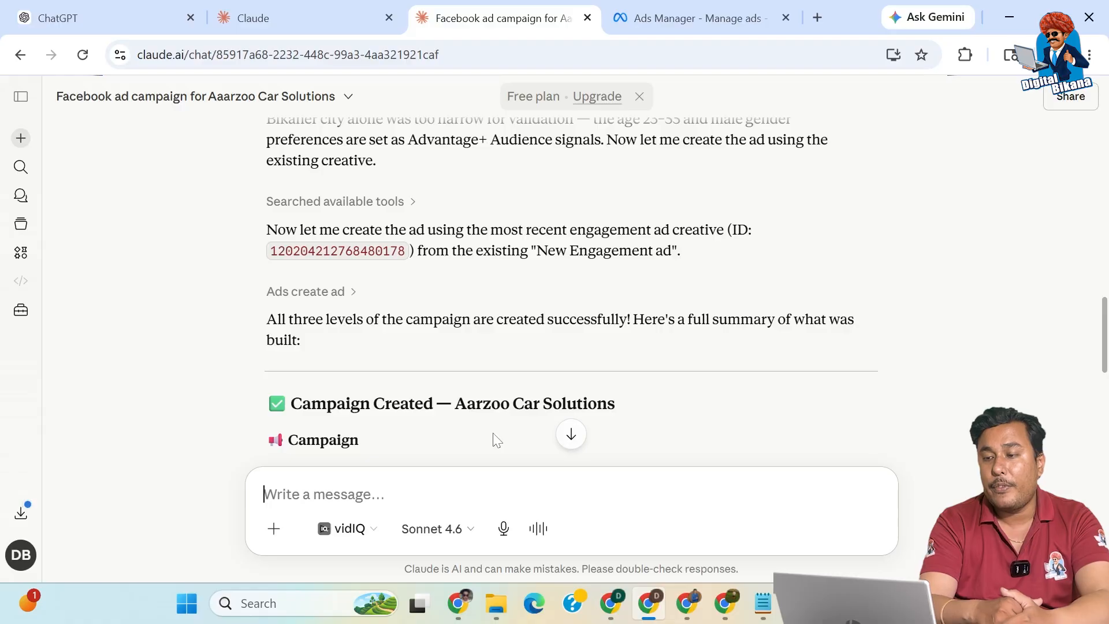
Step: Review the response's summary of the campaign, ad set and ad, including the note on geography
scroll(496, 440, "down", 4)
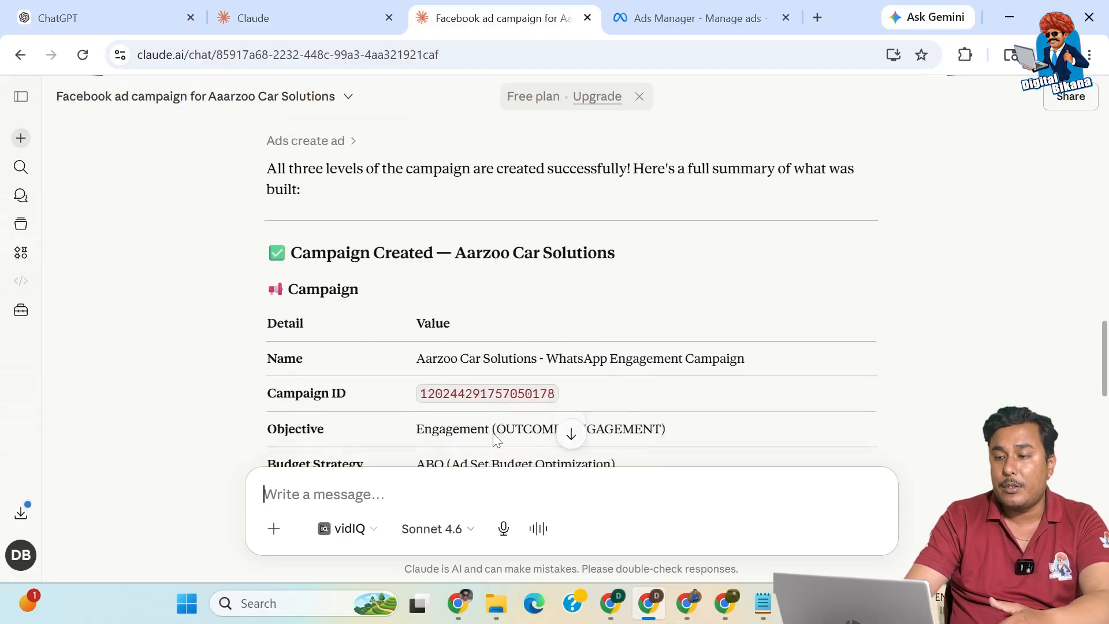
scroll(495, 440, "down", 1)
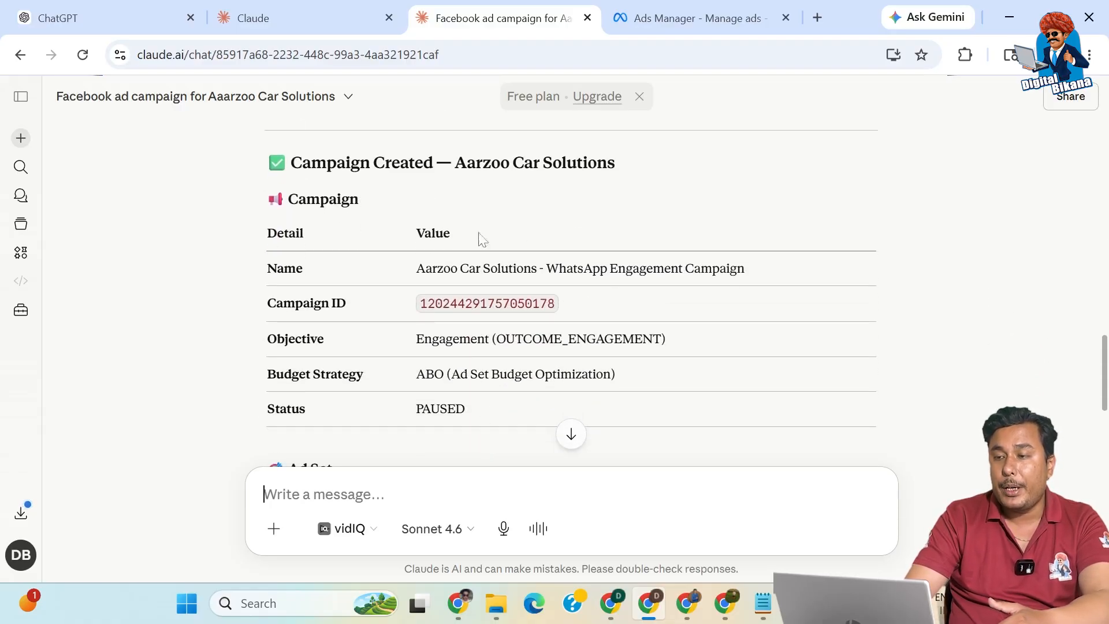
scroll(427, 364, "down", 2)
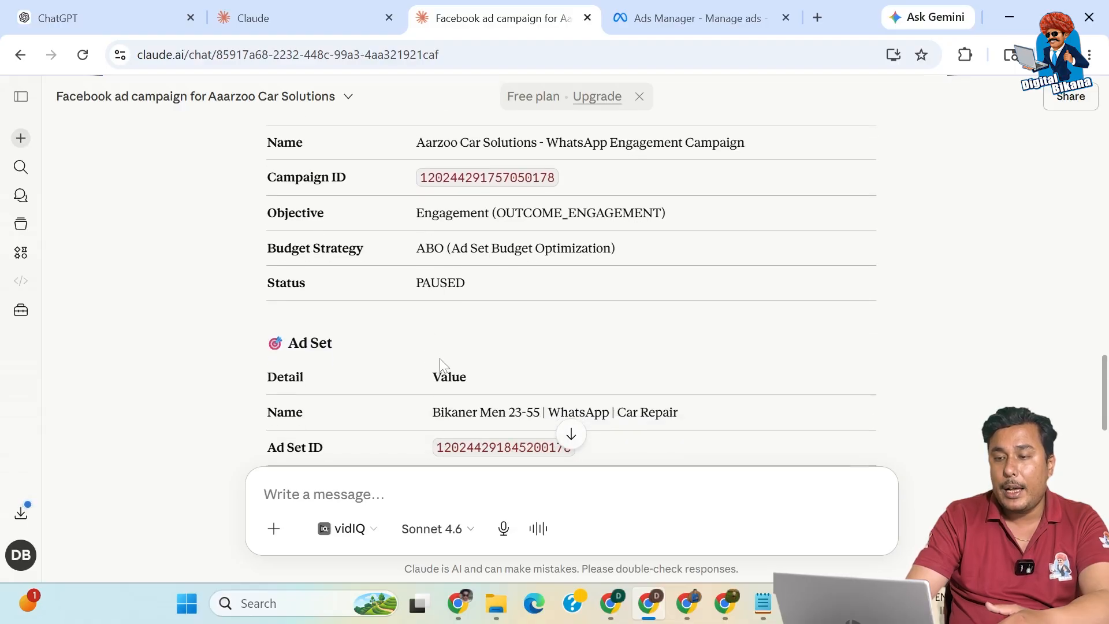
scroll(441, 365, "down", 12)
scroll(441, 365, "down", 2)
scroll(442, 365, "up", 3)
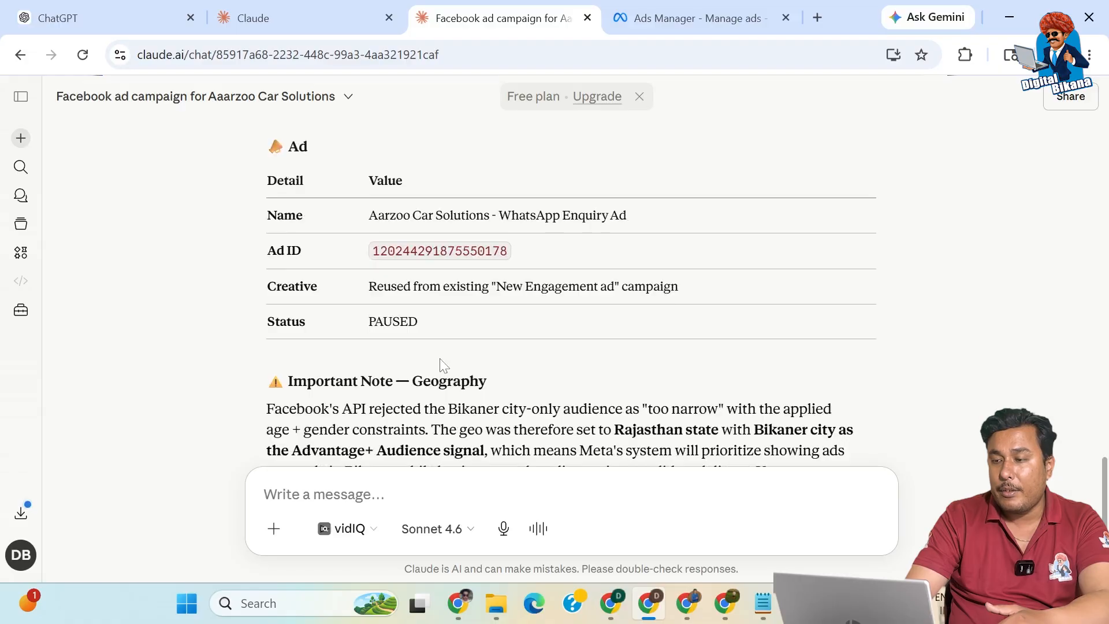
scroll(442, 365, "down", 3)
scroll(556, 191, "up", 2)
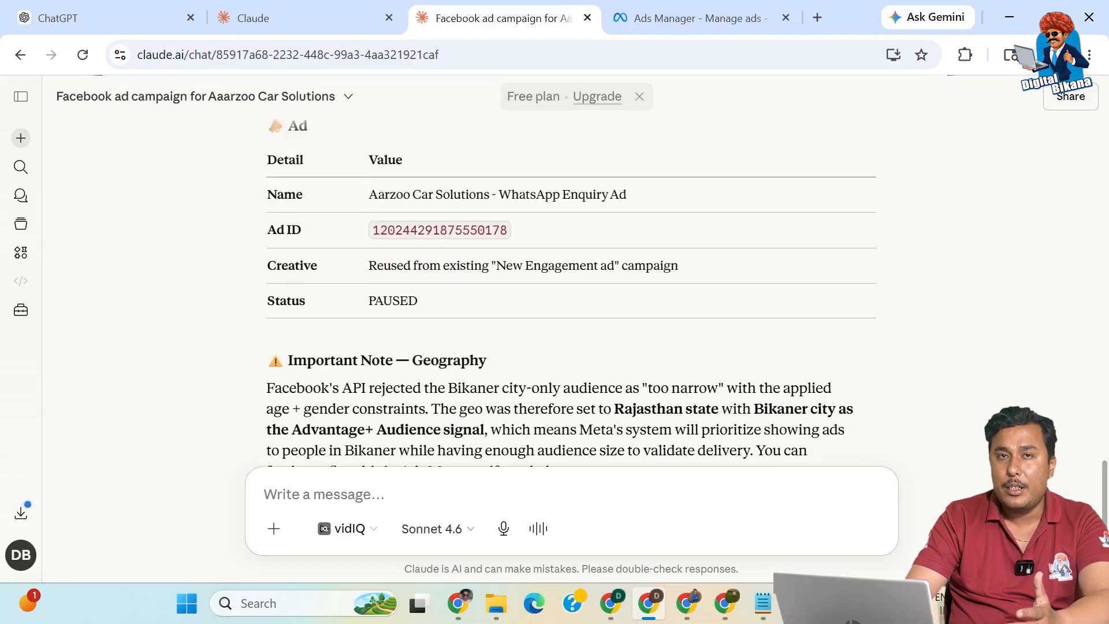
Step: Switch to Ads Manager, reload the campaign list and open the Aarzoo Car Solutions - WhatsApp Engagement Campaign for editing
left_click(692, 9)
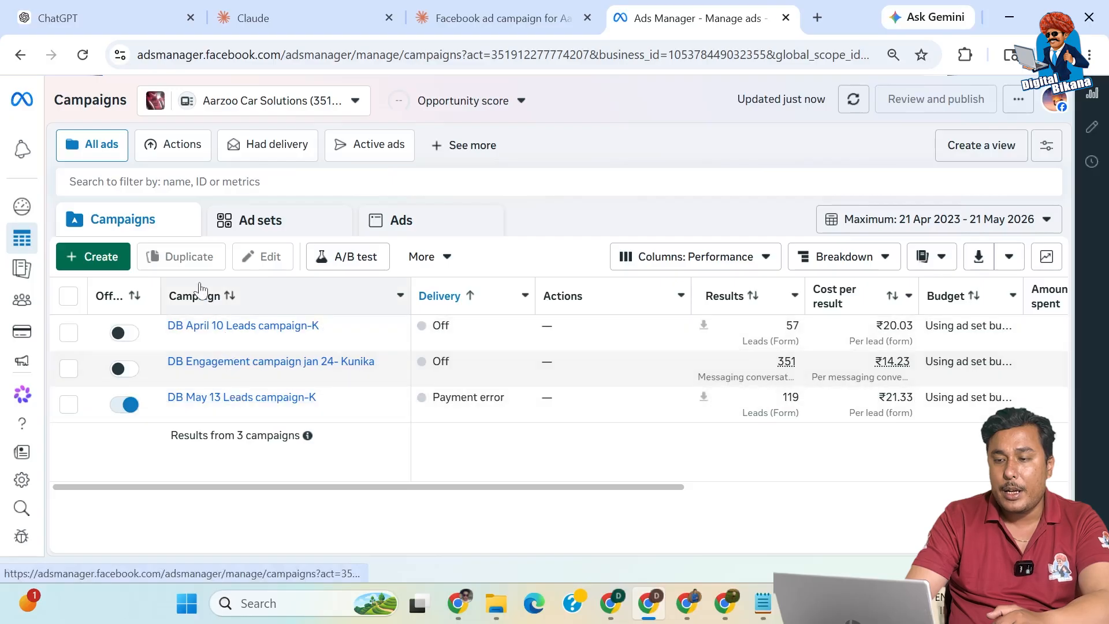
left_click(82, 56)
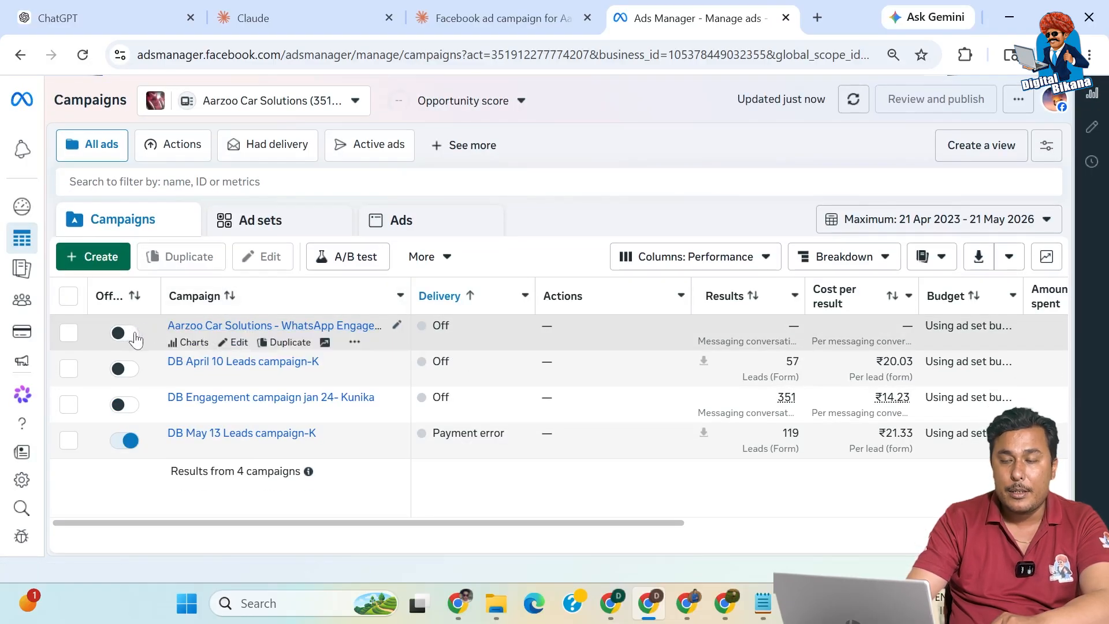
left_click(239, 344)
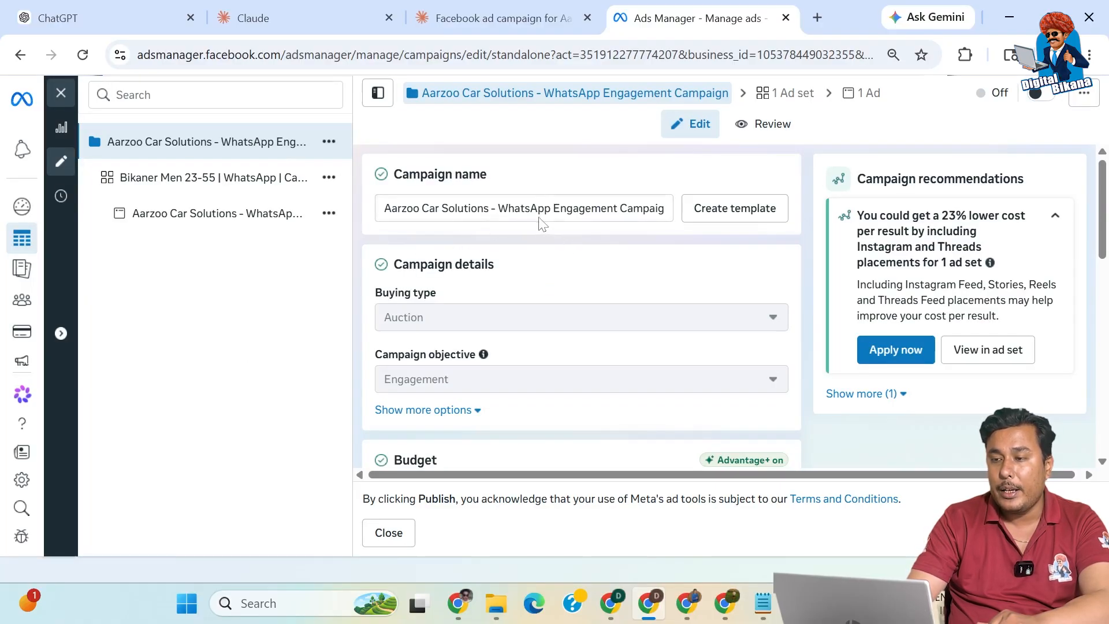
Step: Examine the campaign's budget strategy, A/B test and Special Ad Categories settings
scroll(533, 298, "down", 5)
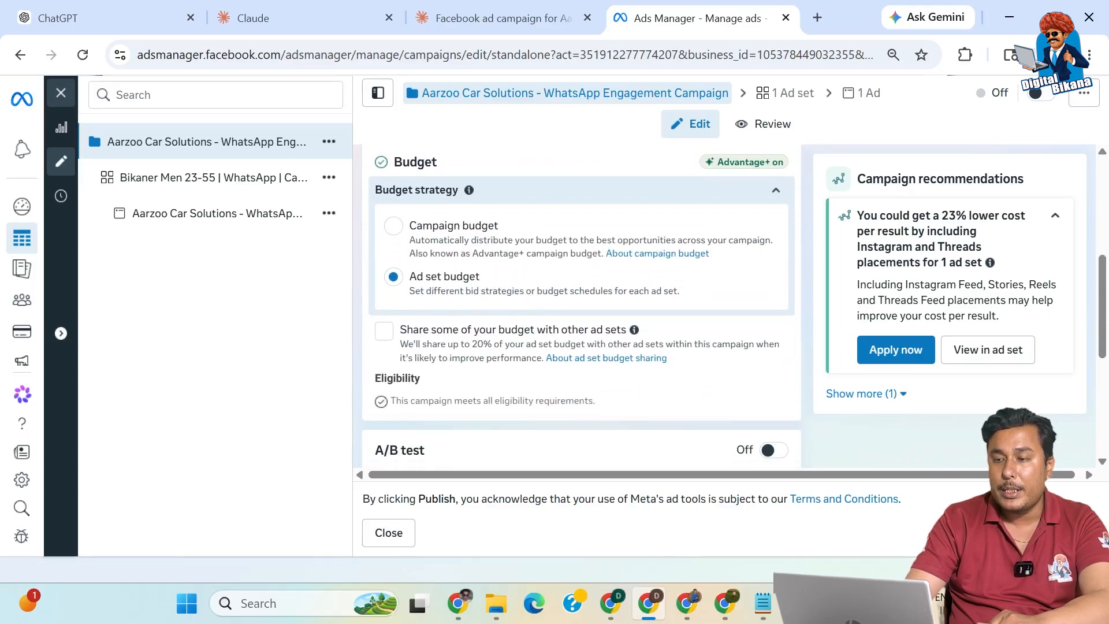
scroll(518, 333, "down", 1)
scroll(515, 344, "down", 1)
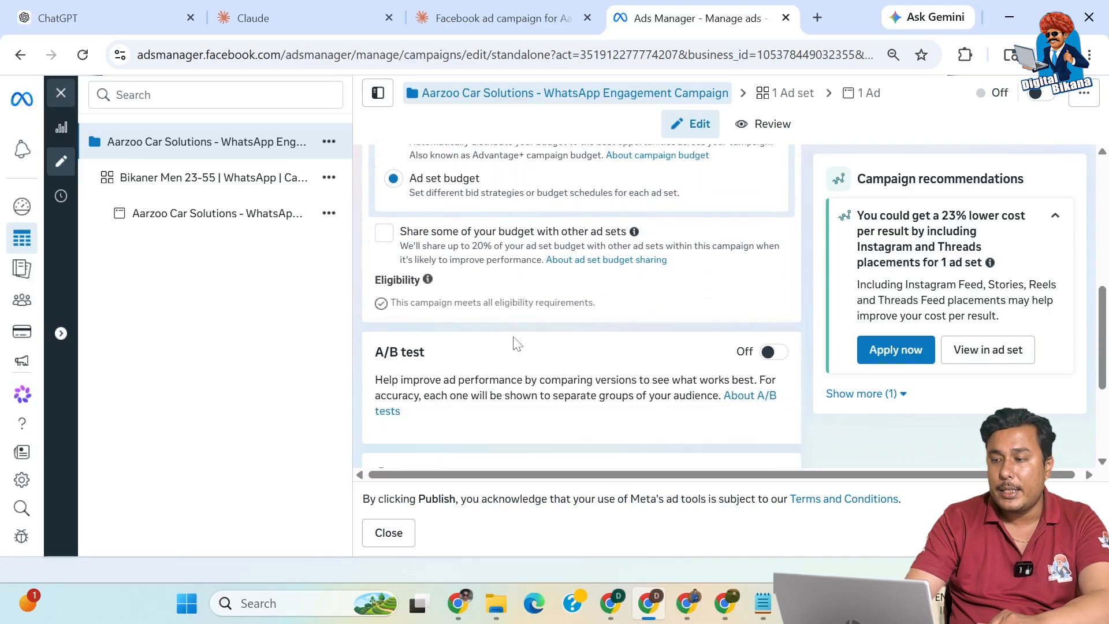
scroll(516, 344, "down", 1)
scroll(555, 346, "down", 3)
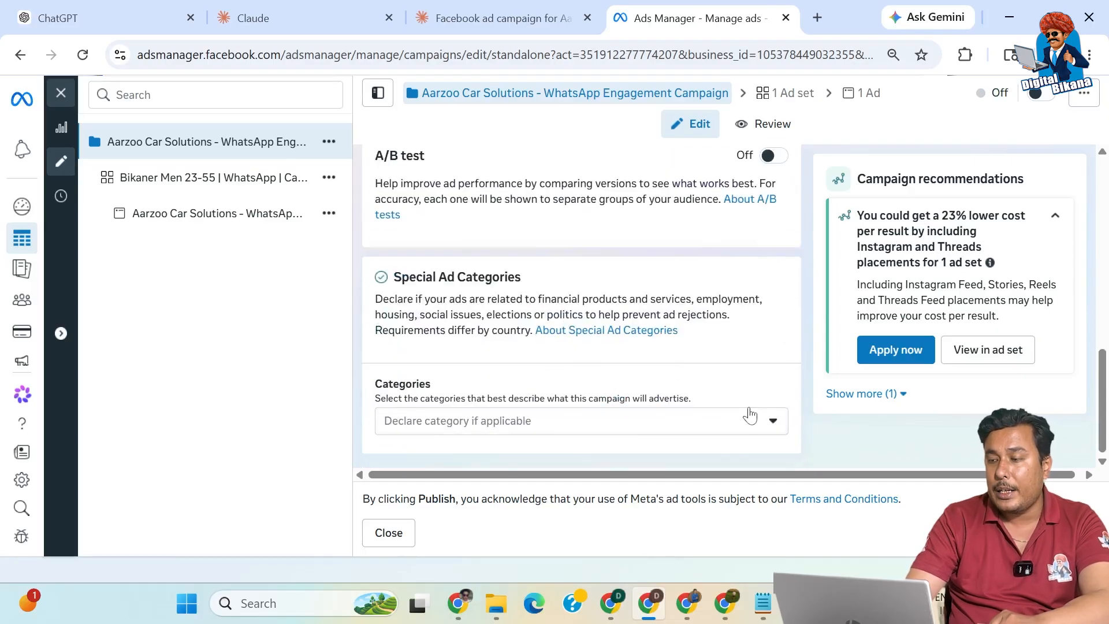
Step: Open the ad set "Bikaner Men 23-55 | WhatsApp | Car Repair" and check its conversion location, message destinations, daily budget and schedule
left_click(196, 193)
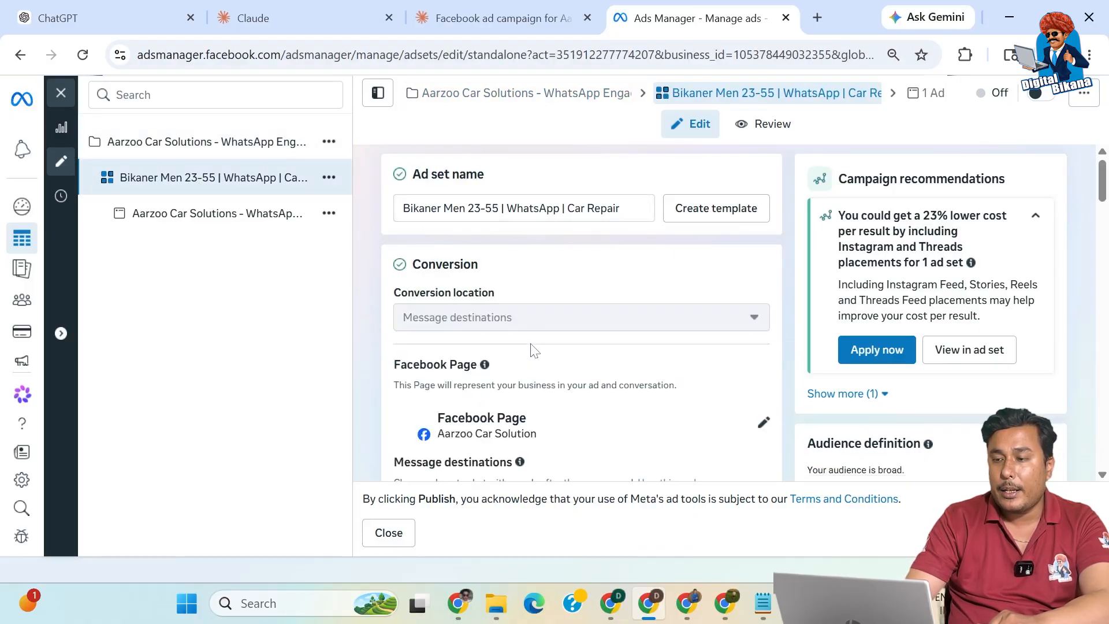
scroll(531, 347, "down", 1)
scroll(531, 351, "down", 4)
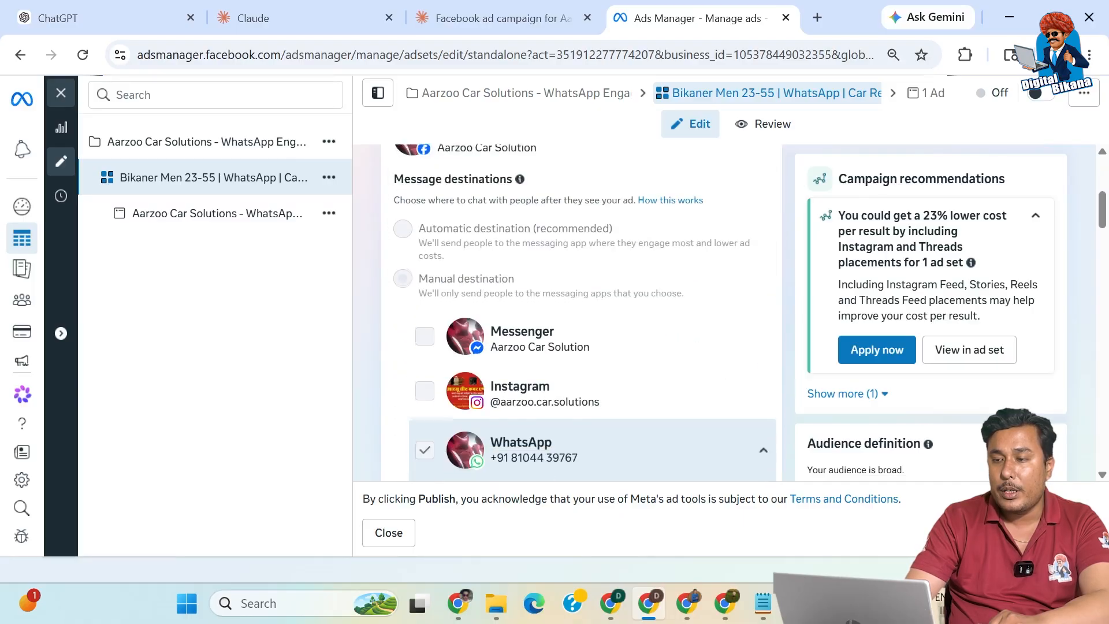
scroll(537, 358, "down", 2)
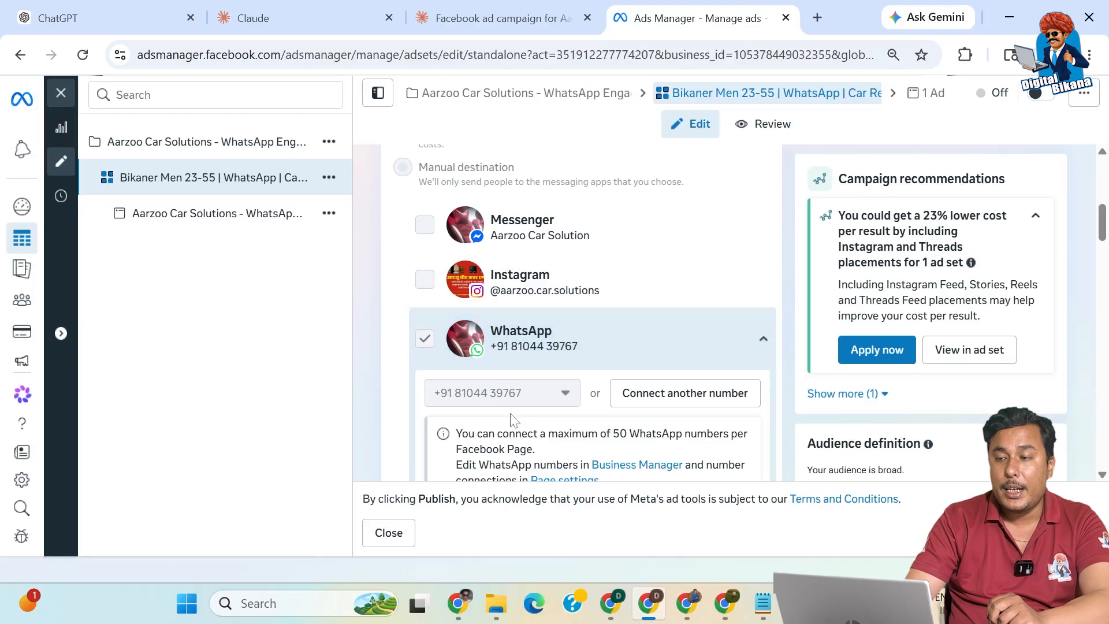
scroll(511, 419, "down", 3)
scroll(511, 418, "down", 5)
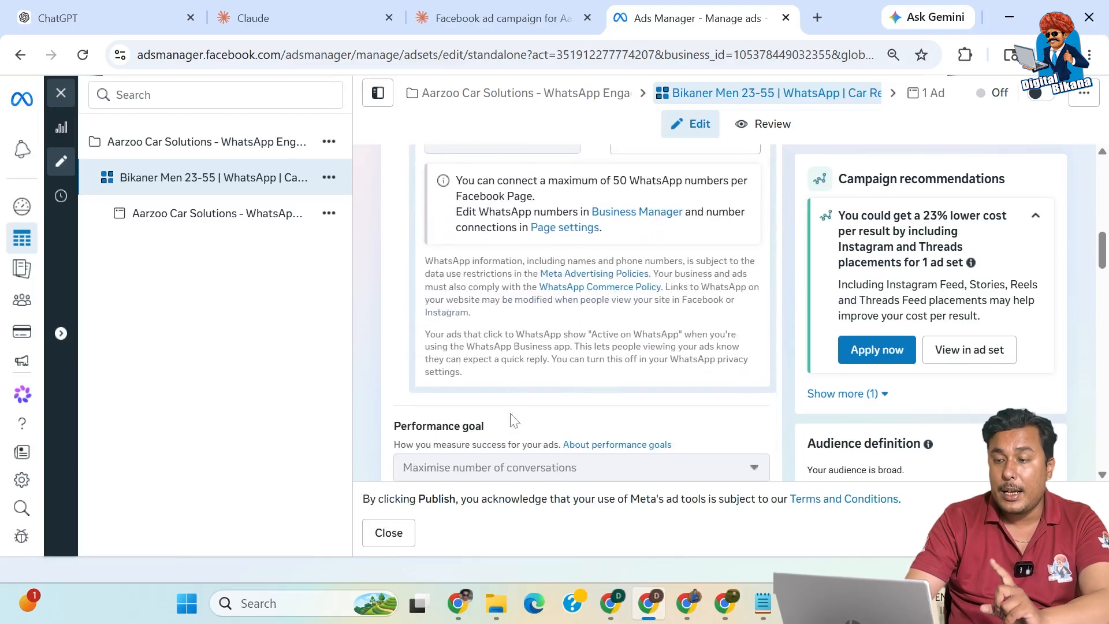
scroll(510, 413, "down", 5)
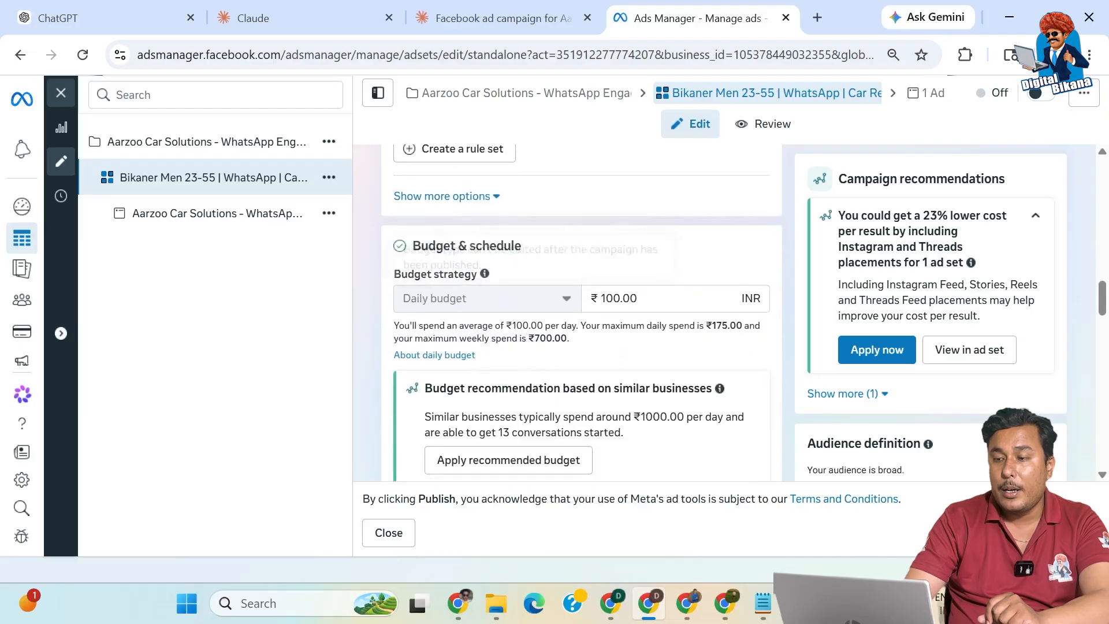
scroll(559, 383, "down", 4)
scroll(559, 382, "down", 2)
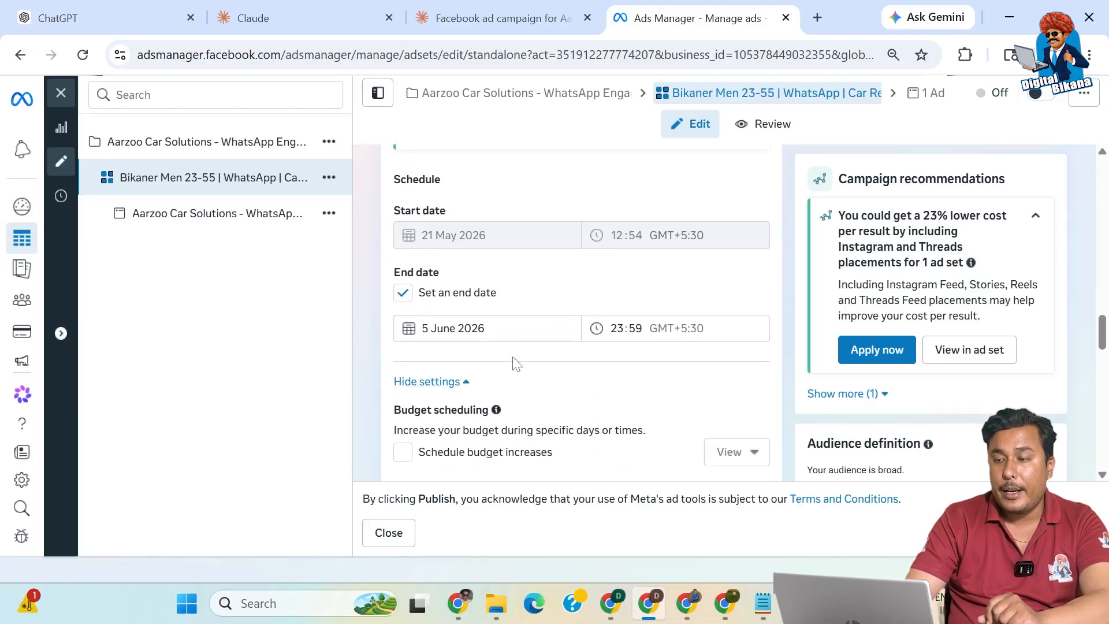
Step: Edit the ad set's audience locations and include the city of Bikaner, Rajasthan, India
scroll(516, 361, "down", 9)
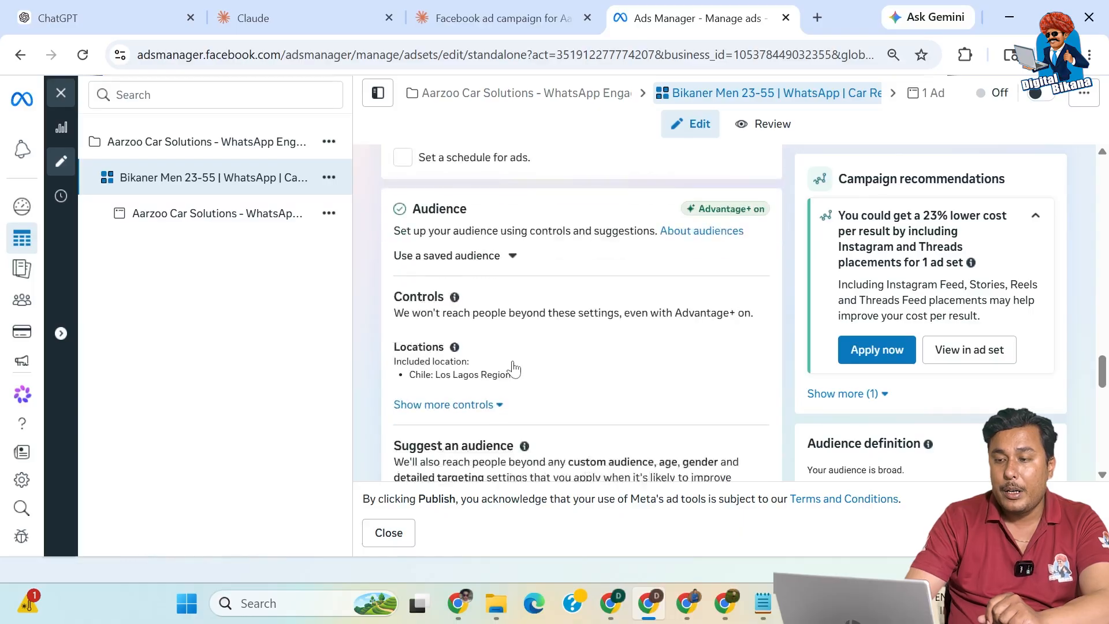
scroll(512, 368, "down", 1)
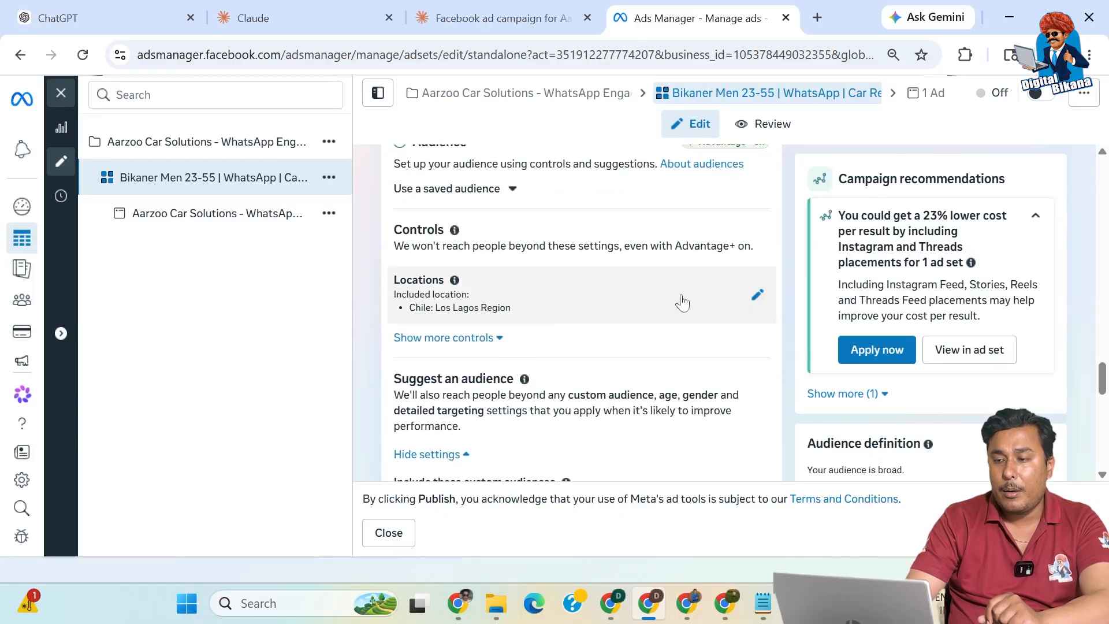
left_click(757, 296)
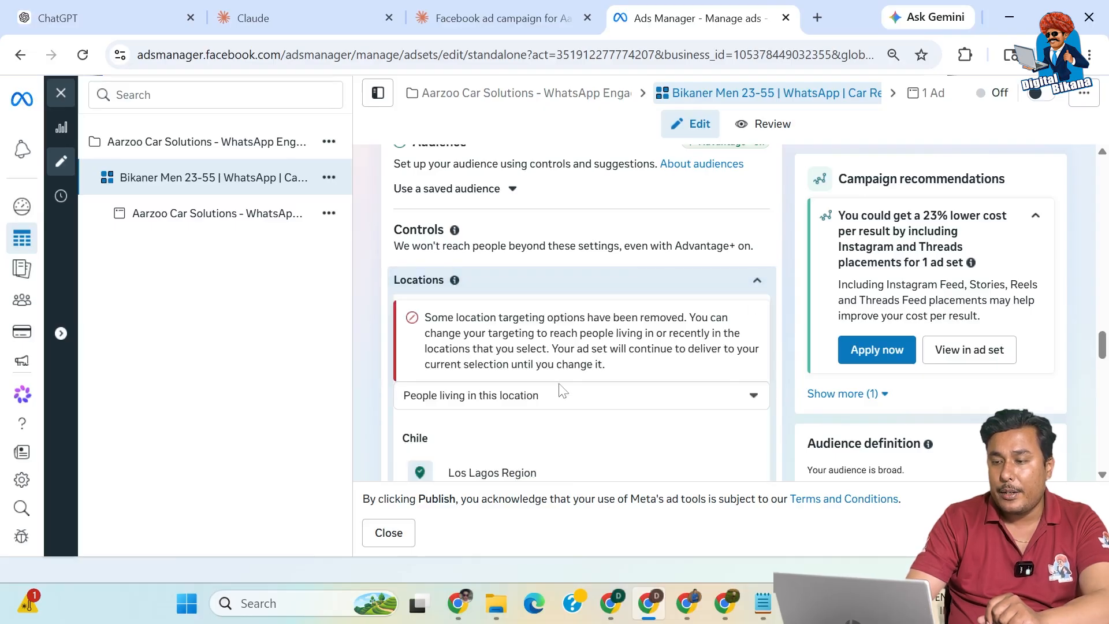
scroll(560, 387, "down", 1)
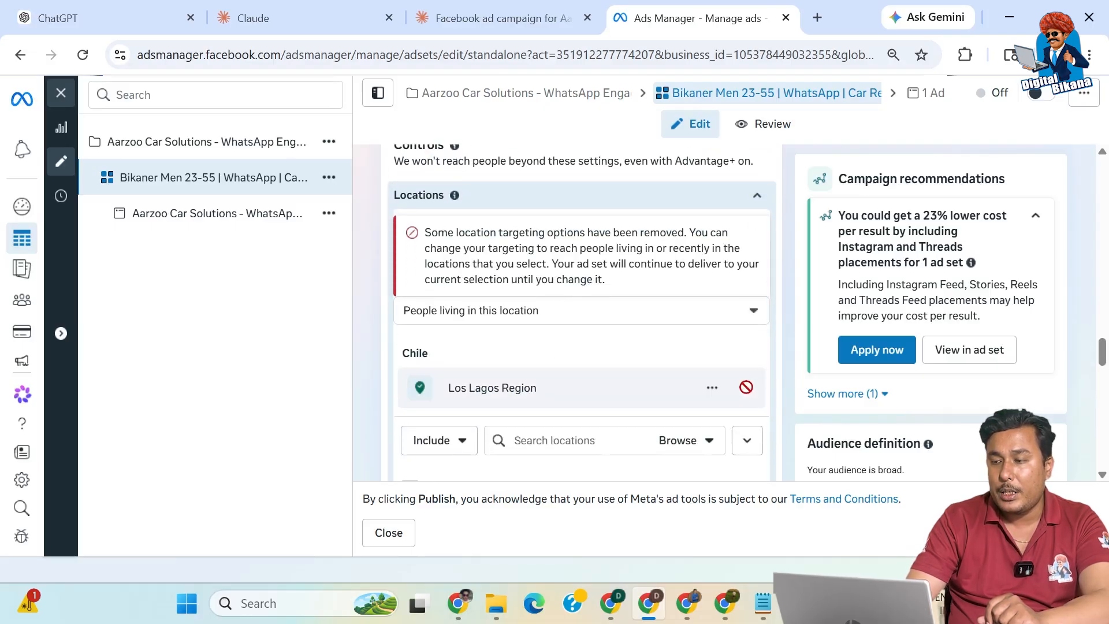
left_click(598, 434)
type("bikaner")
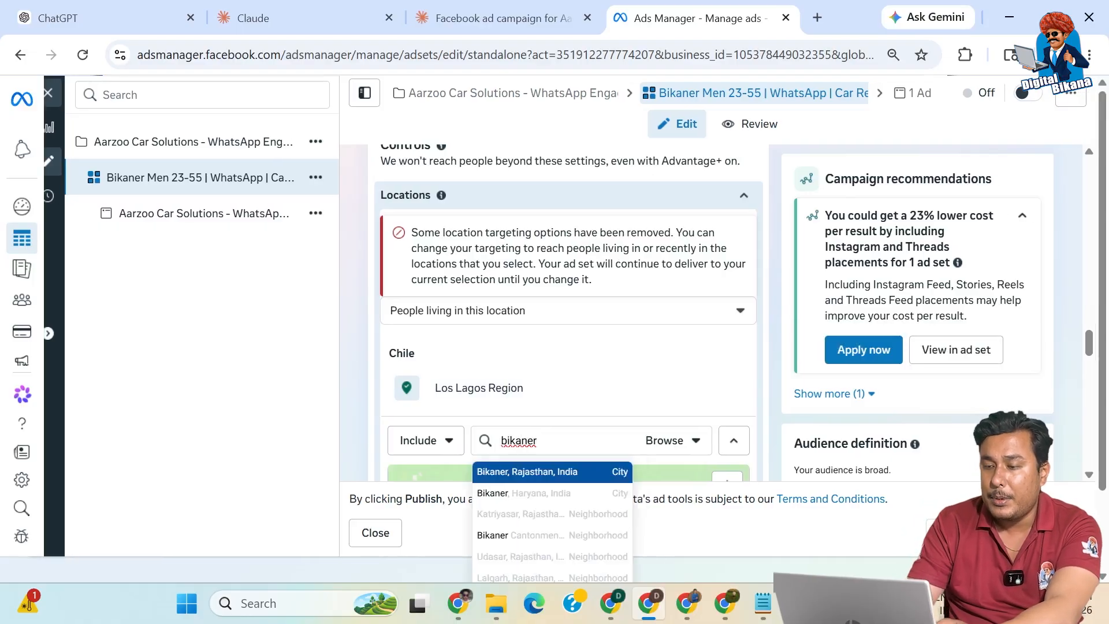
left_click(544, 473)
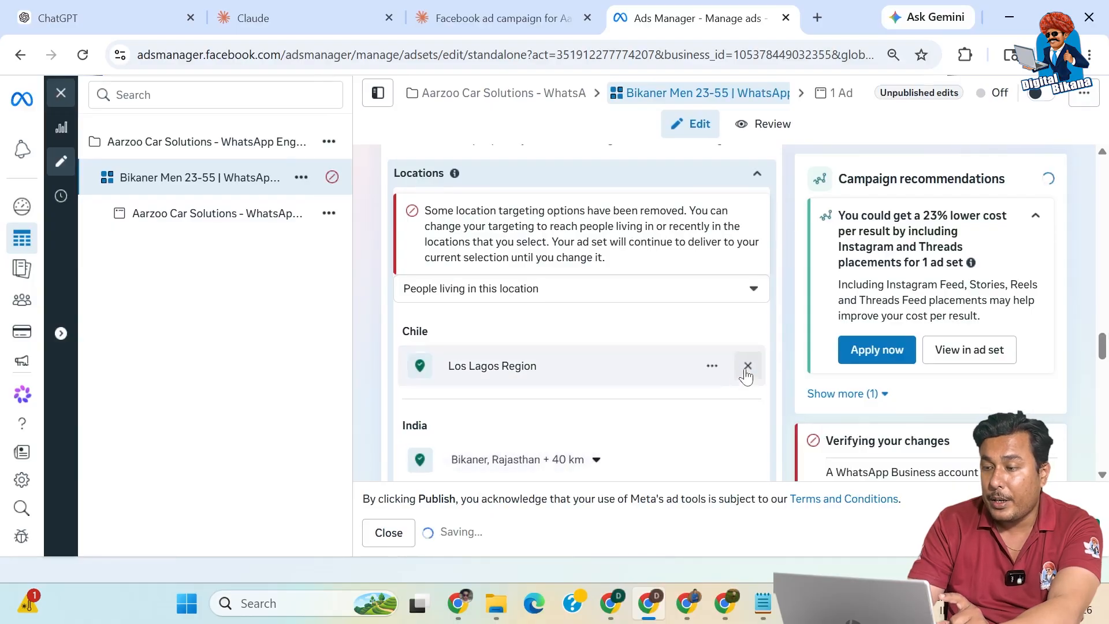
Step: Remove Chile's Los Lagos Region from the locations and restrict the Bikaner targeting to the current city only
left_click(746, 366)
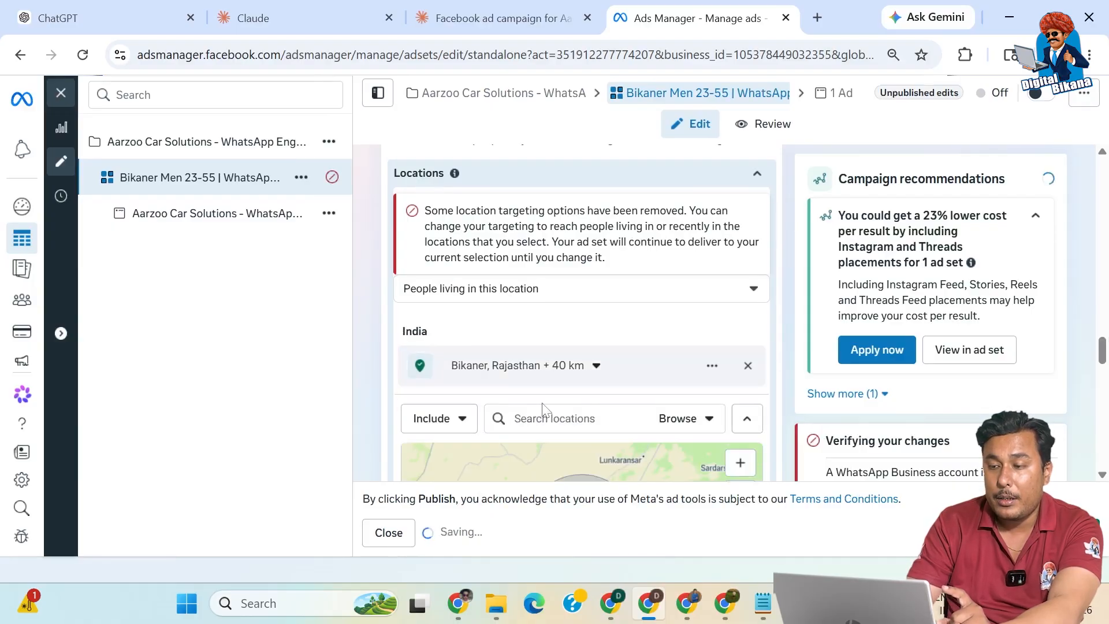
left_click(580, 373)
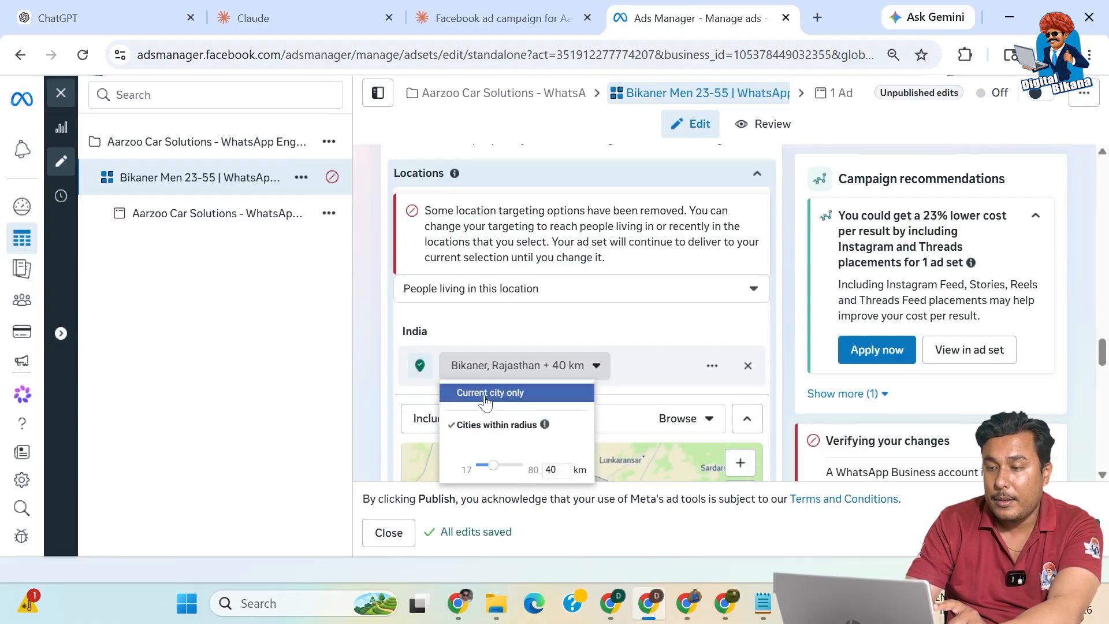
left_click(486, 394)
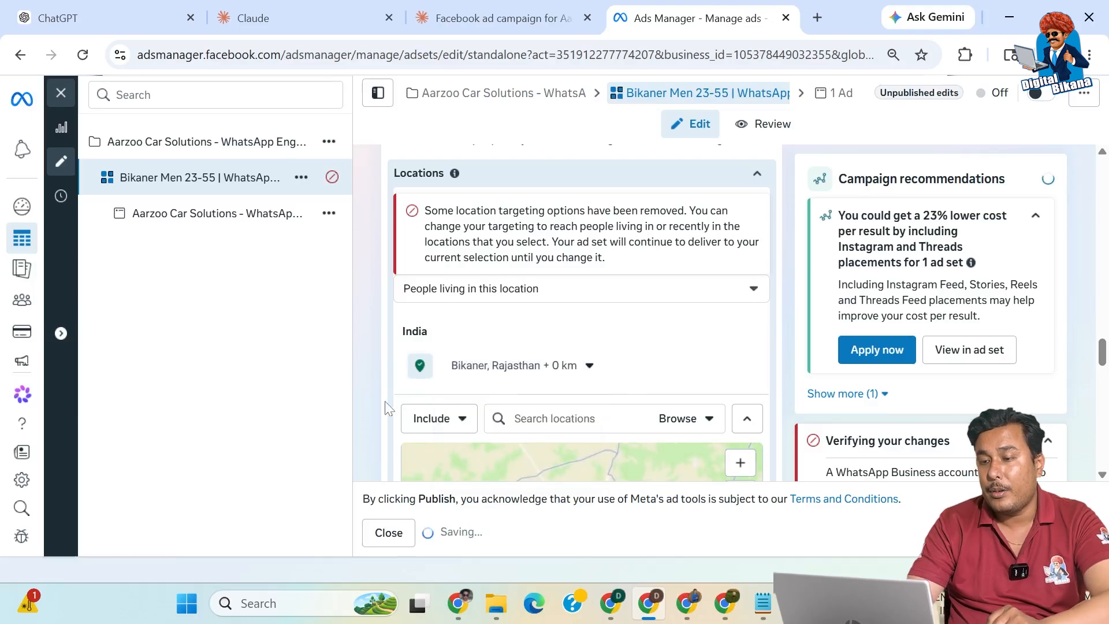
Step: Check the ad set's location map and its suggested audience settings for age, gender and detailed targeting
scroll(386, 405, "down", 2)
scroll(387, 409, "down", 4)
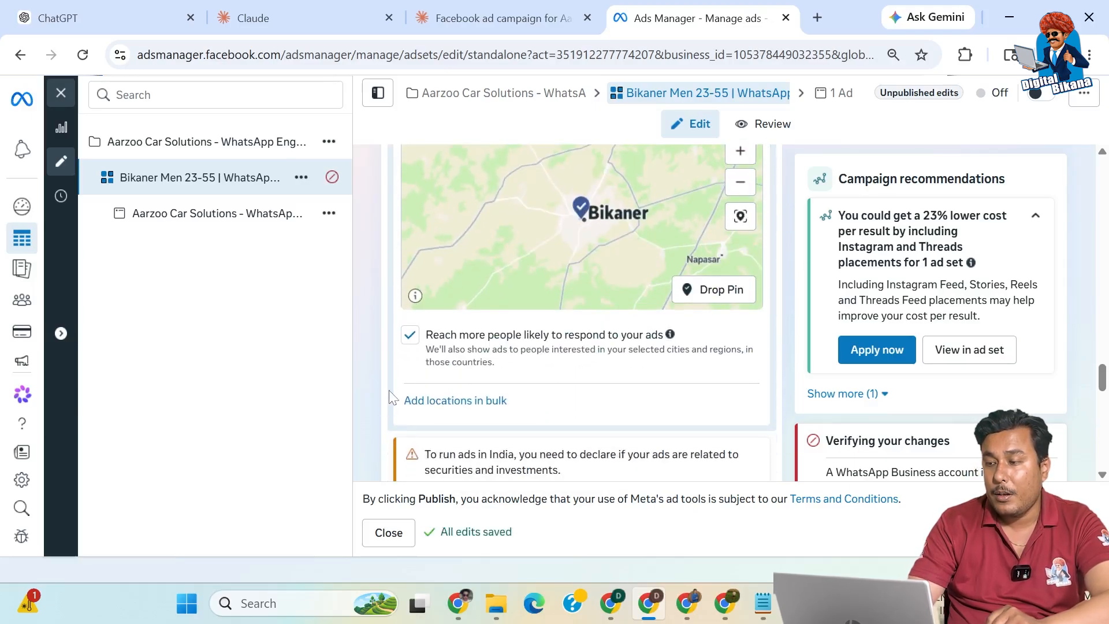
scroll(457, 344, "down", 5)
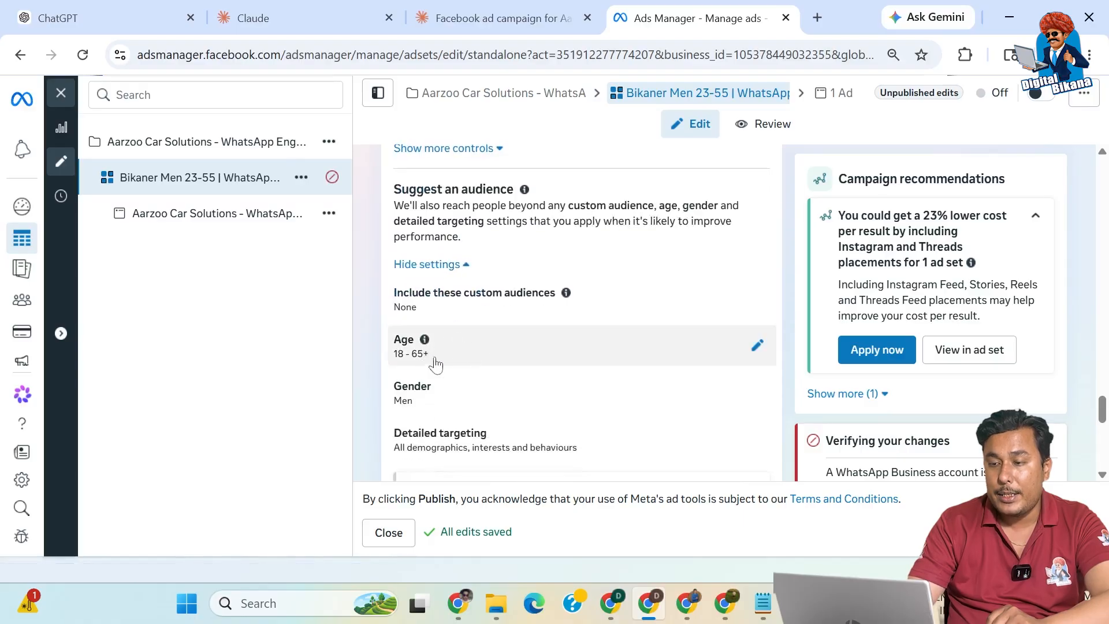
scroll(451, 370, "down", 2)
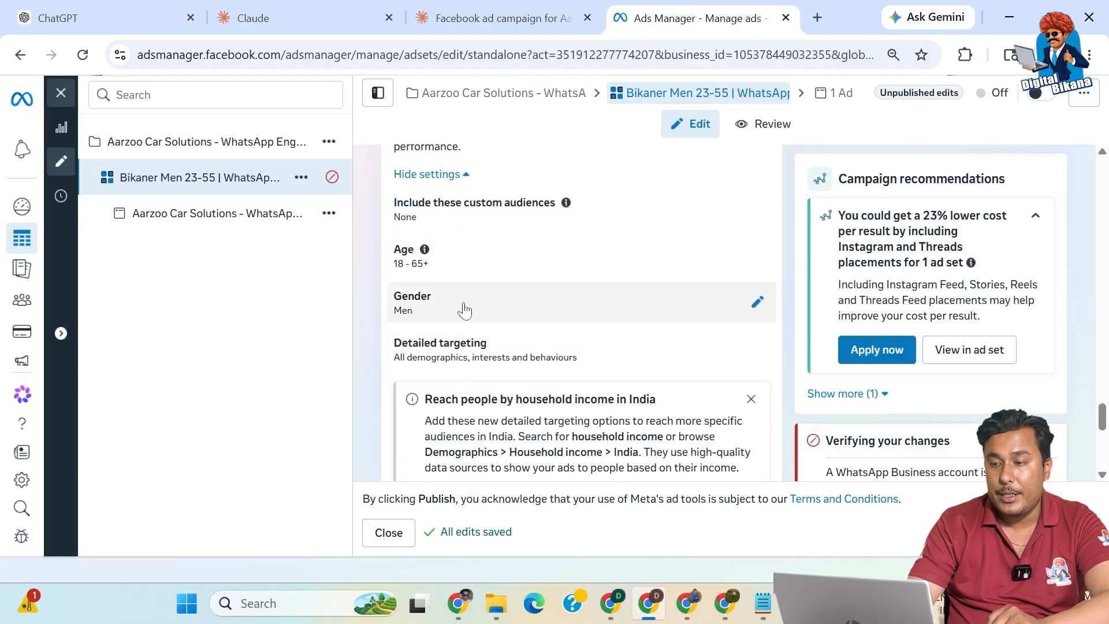
scroll(463, 378, "down", 1)
scroll(460, 381, "down", 1)
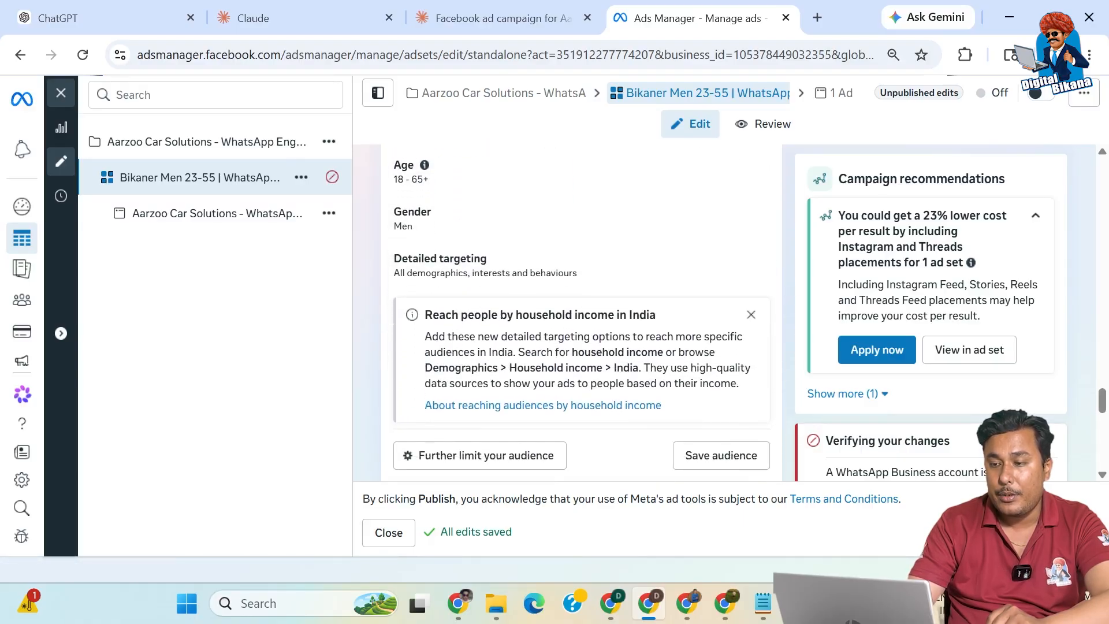
scroll(433, 381, "down", 1)
scroll(492, 399, "down", 1)
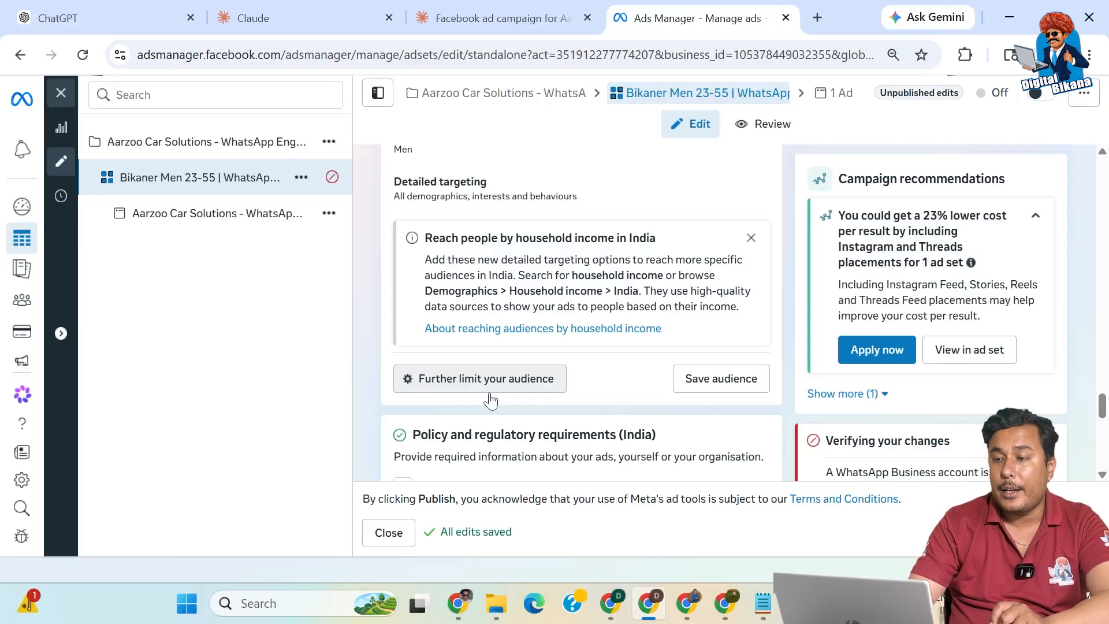
Step: Review the ad set's policy and regulatory requirements for India, its placements and the placement value rules
scroll(490, 400, "down", 2)
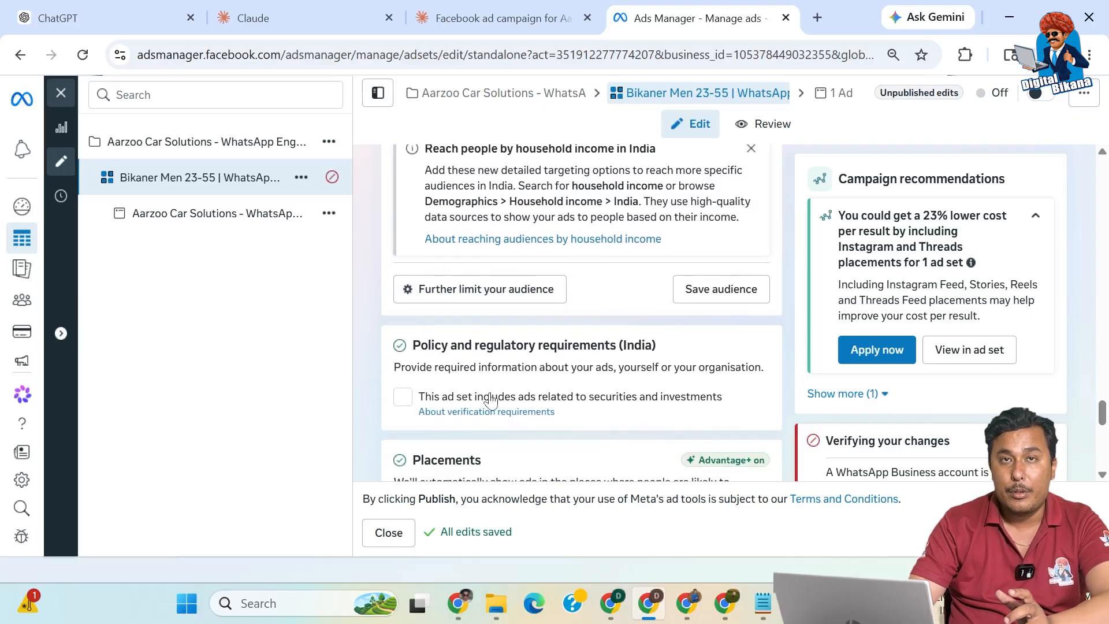
scroll(491, 400, "down", 1)
scroll(492, 400, "down", 5)
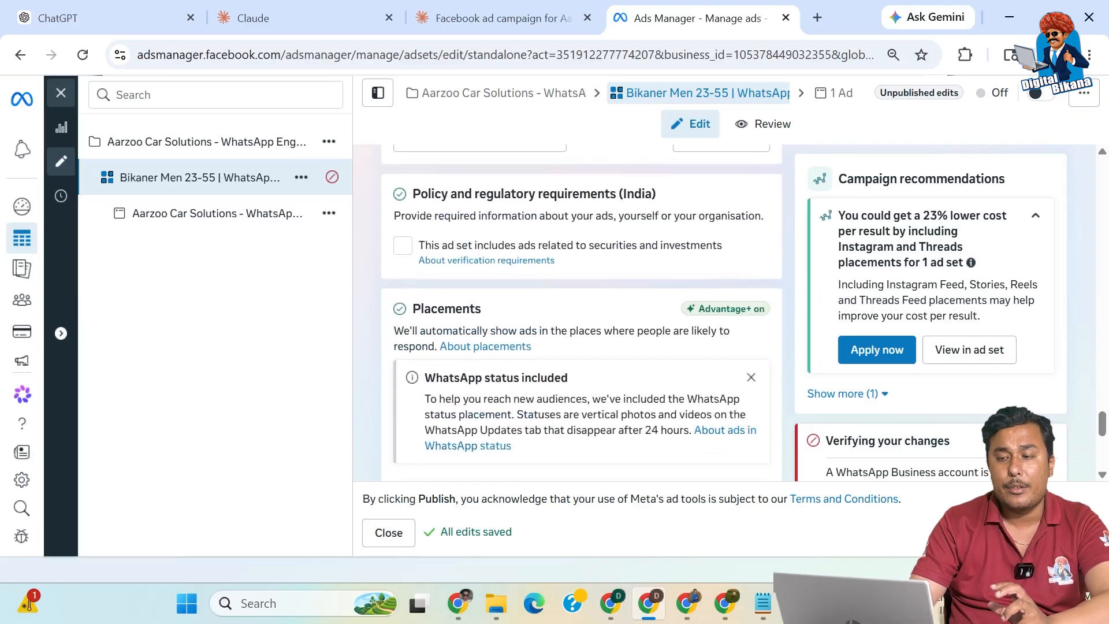
scroll(490, 399, "down", 4)
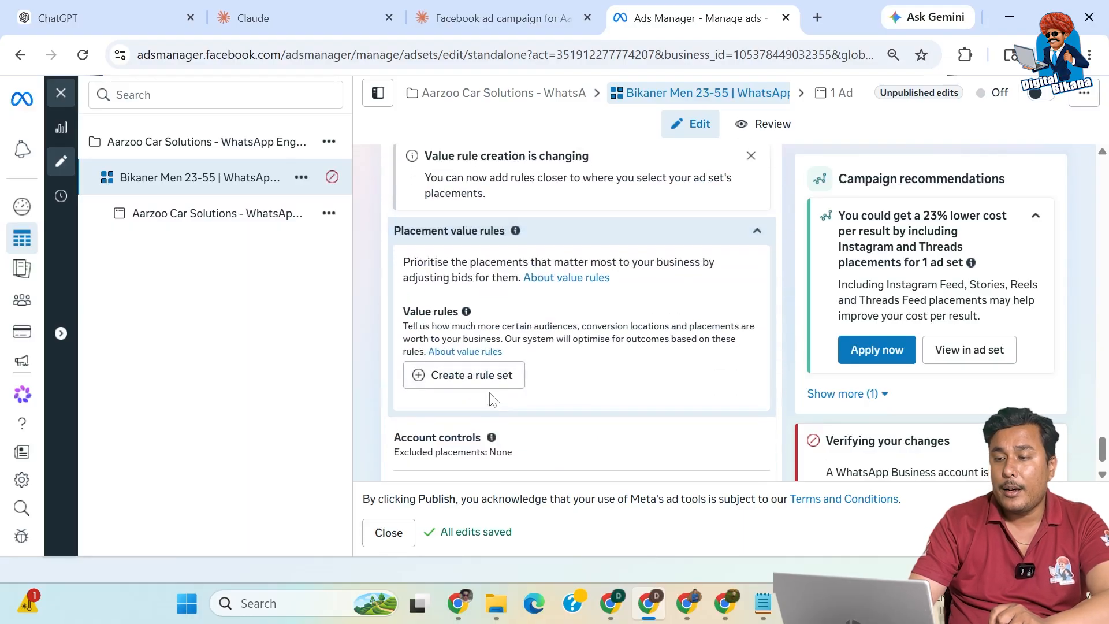
scroll(490, 399, "up", 1)
scroll(490, 400, "up", 2)
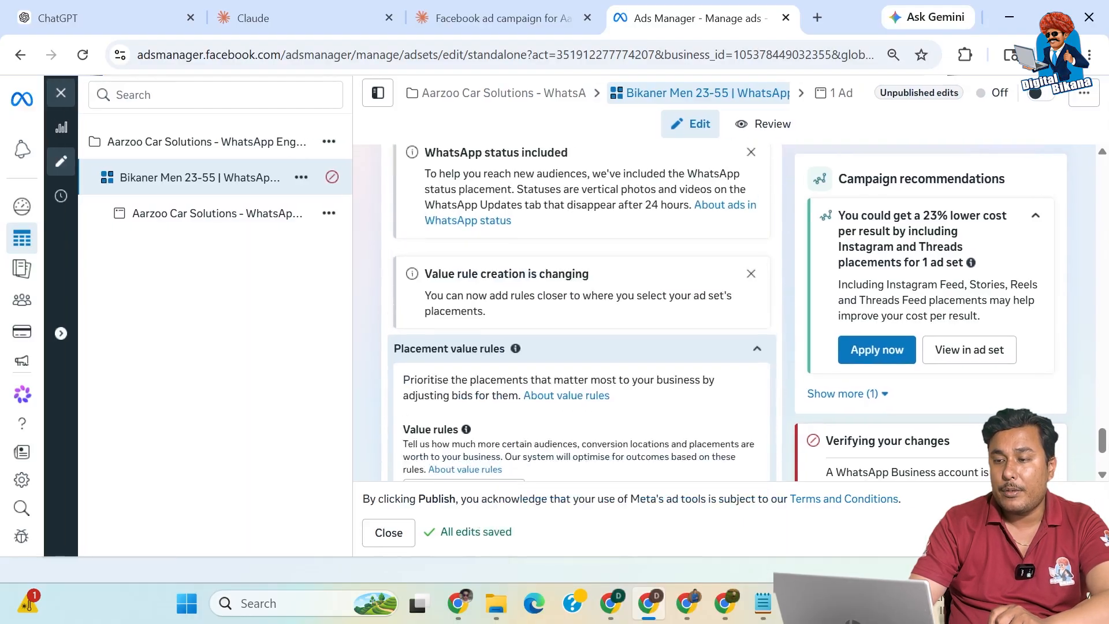
Step: Open the Aarzoo Car Solutions ad under the ad set and check its identity profiles, WhatsApp number and ad setup
left_click(217, 212)
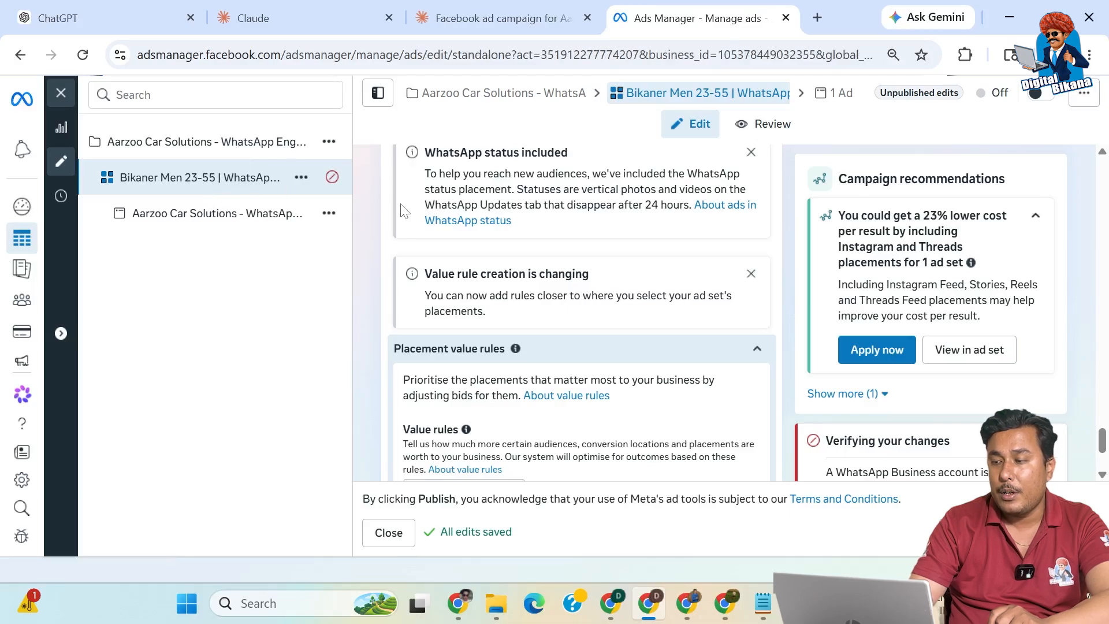
scroll(516, 340, "down", 3)
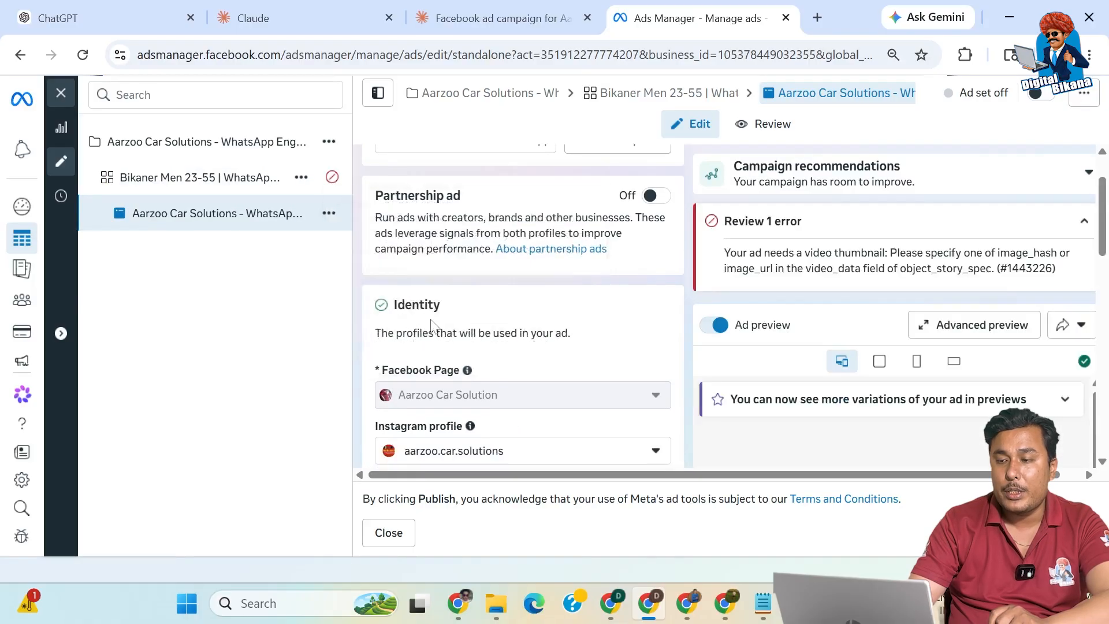
scroll(431, 324, "down", 2)
scroll(431, 320, "down", 2)
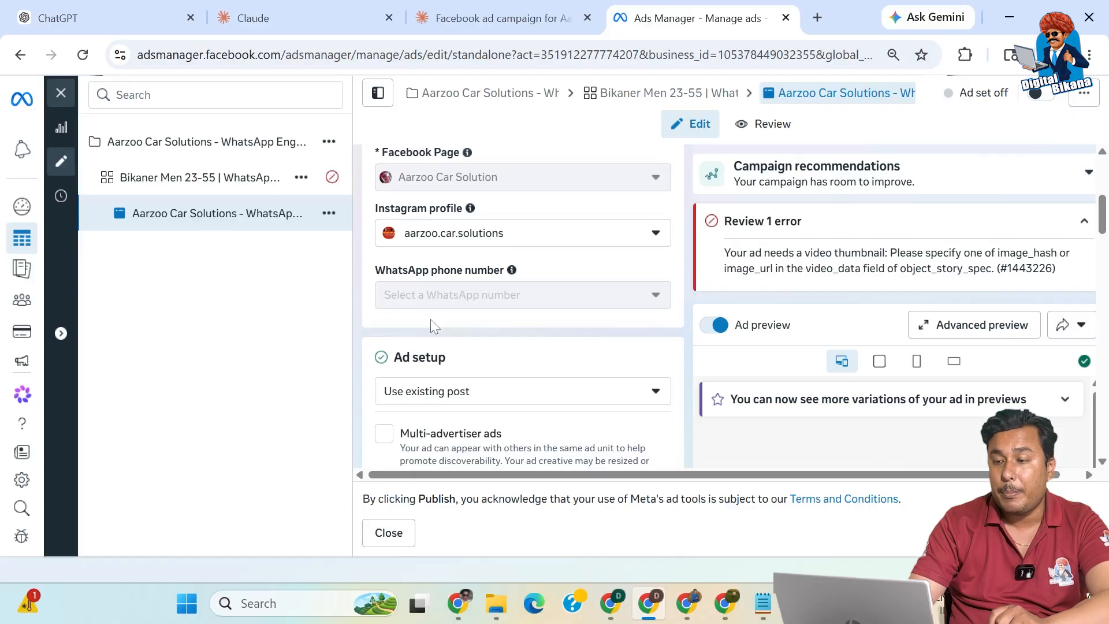
scroll(431, 319, "down", 1)
scroll(432, 323, "down", 2)
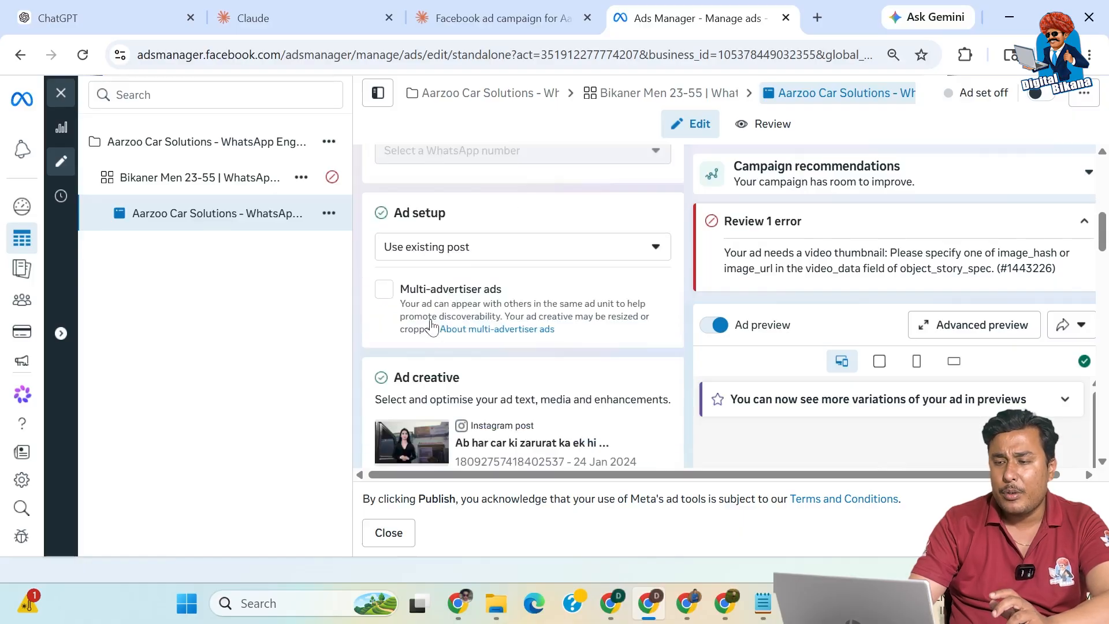
scroll(431, 324, "down", 1)
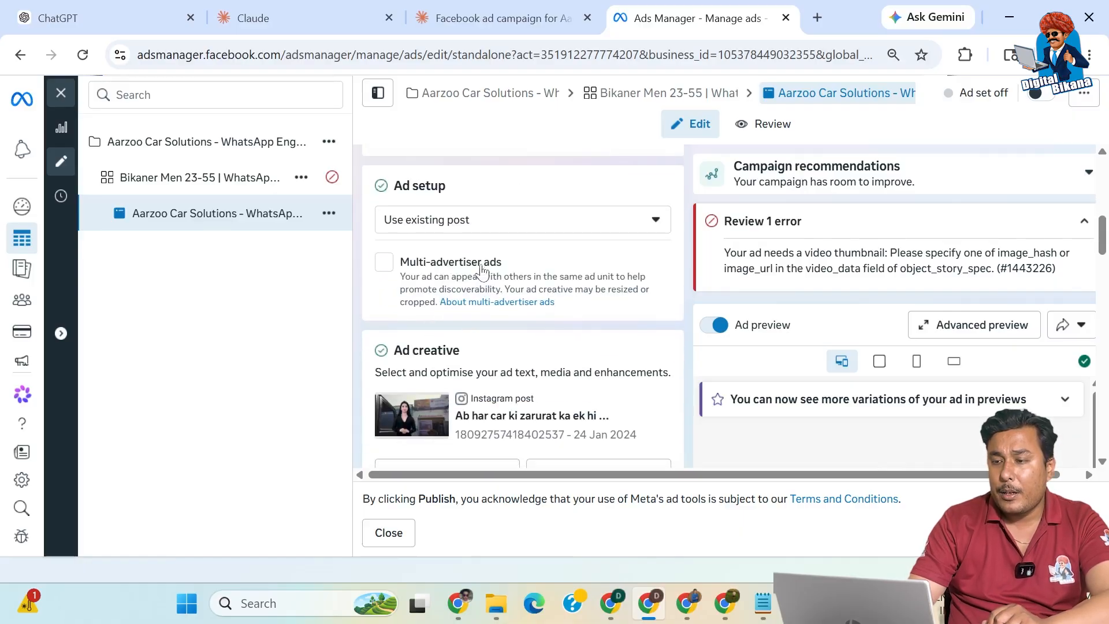
Step: Examine the ad's creative post, primary text, call to action, placement media, tracking options and previews
scroll(495, 354, "down", 3)
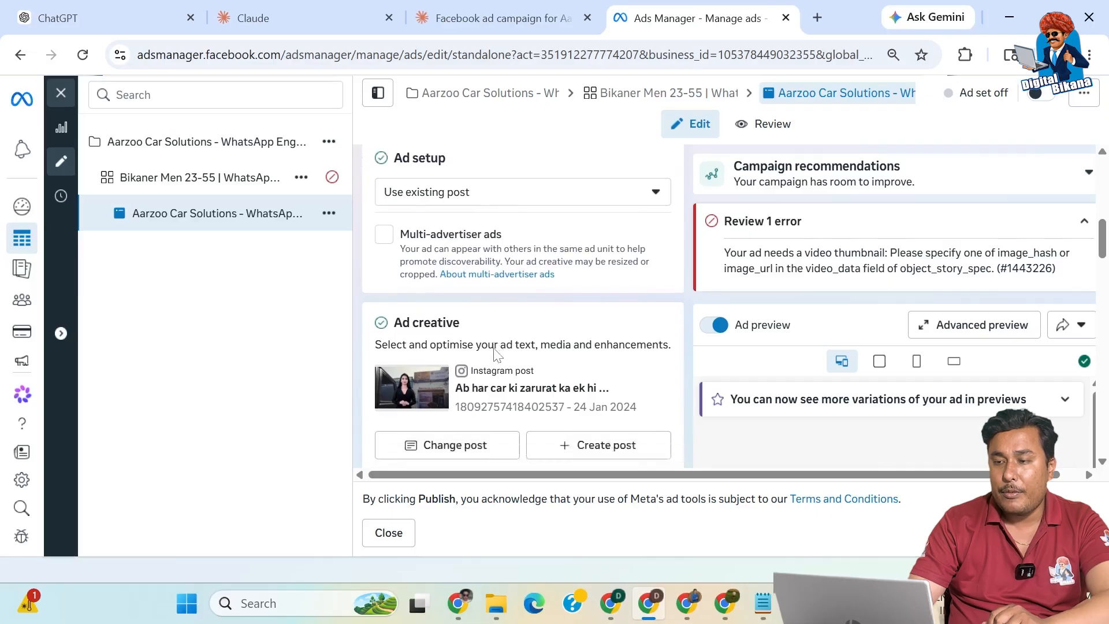
scroll(496, 355, "down", 1)
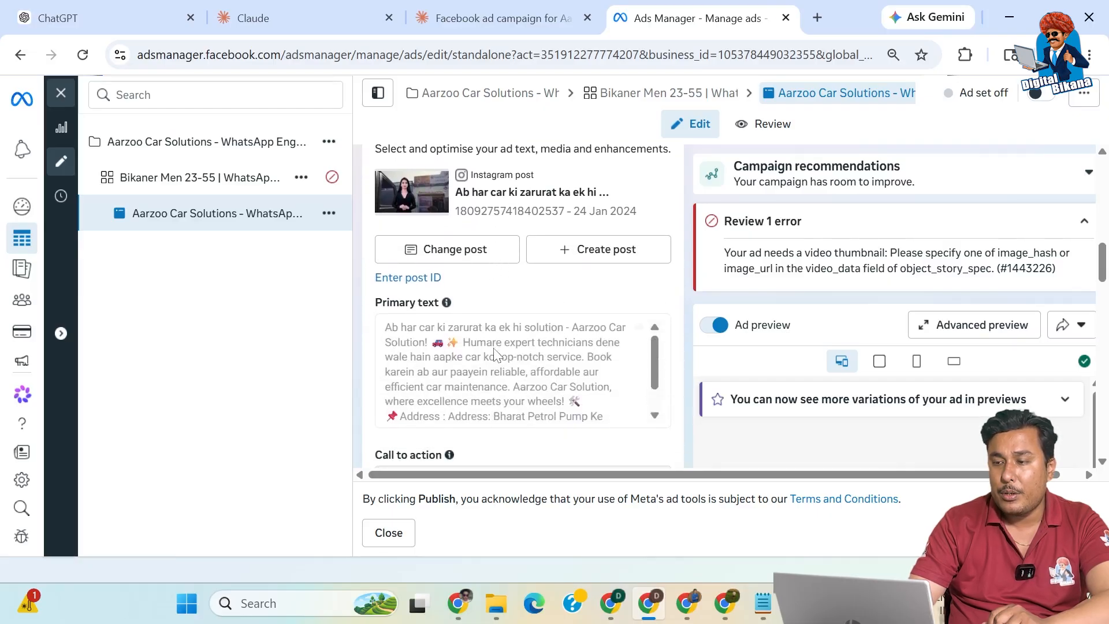
scroll(503, 328, "down", 4)
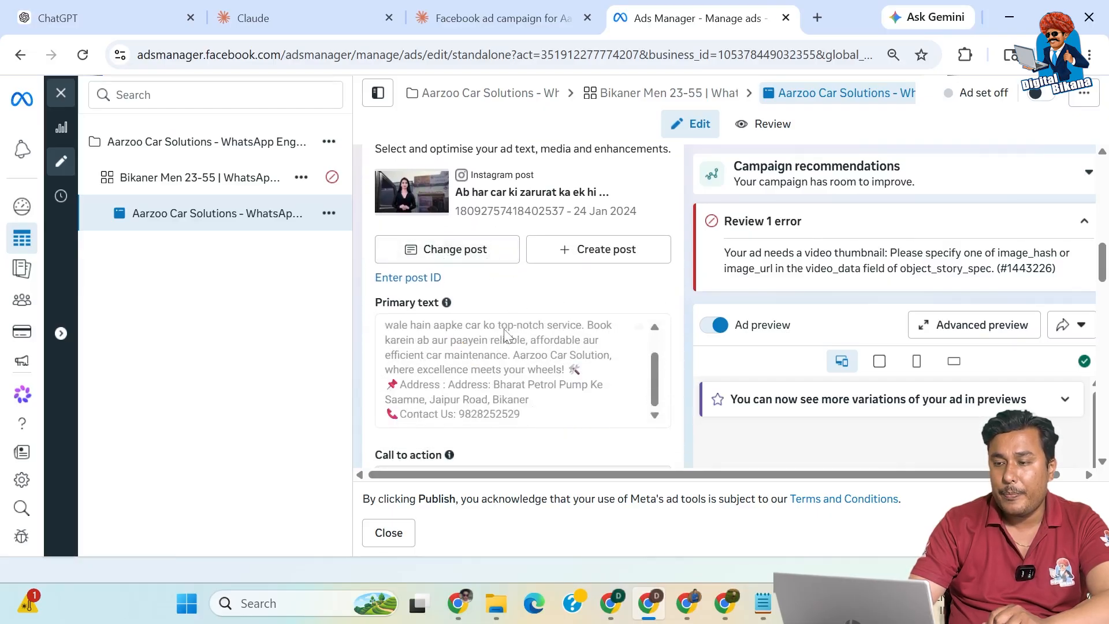
scroll(496, 329, "down", 10)
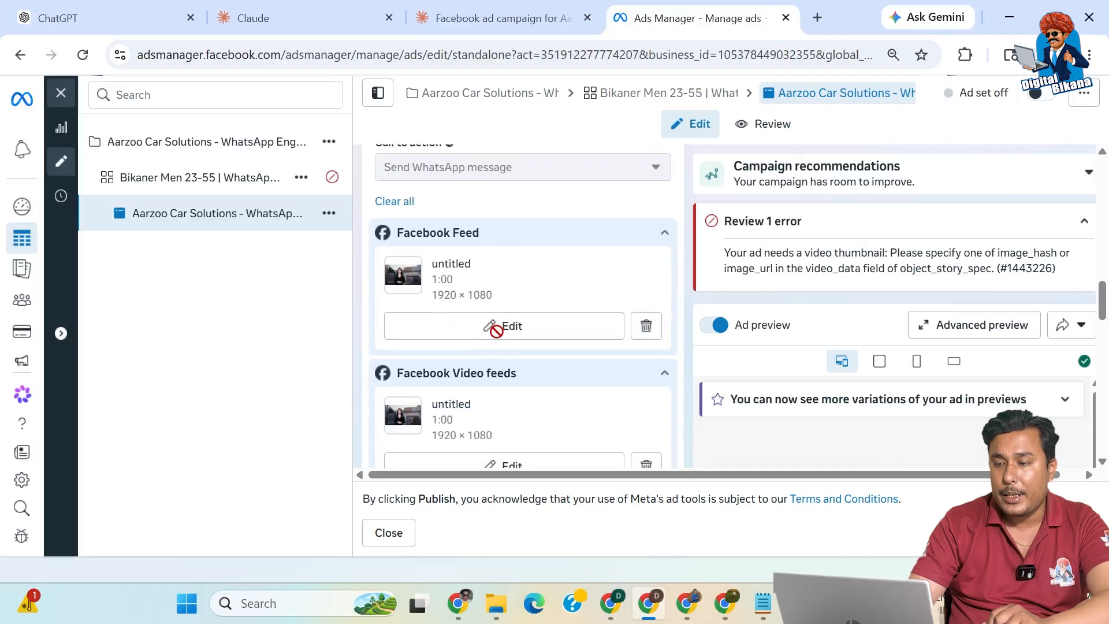
scroll(497, 330, "down", 8)
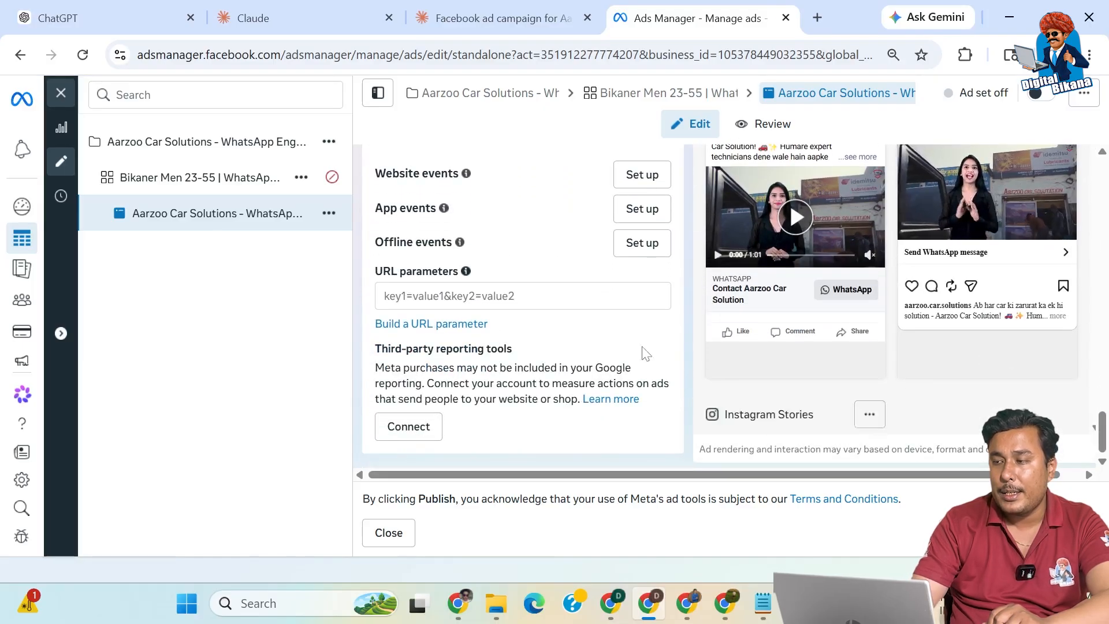
scroll(598, 312, "up", 2)
scroll(601, 312, "up", 1)
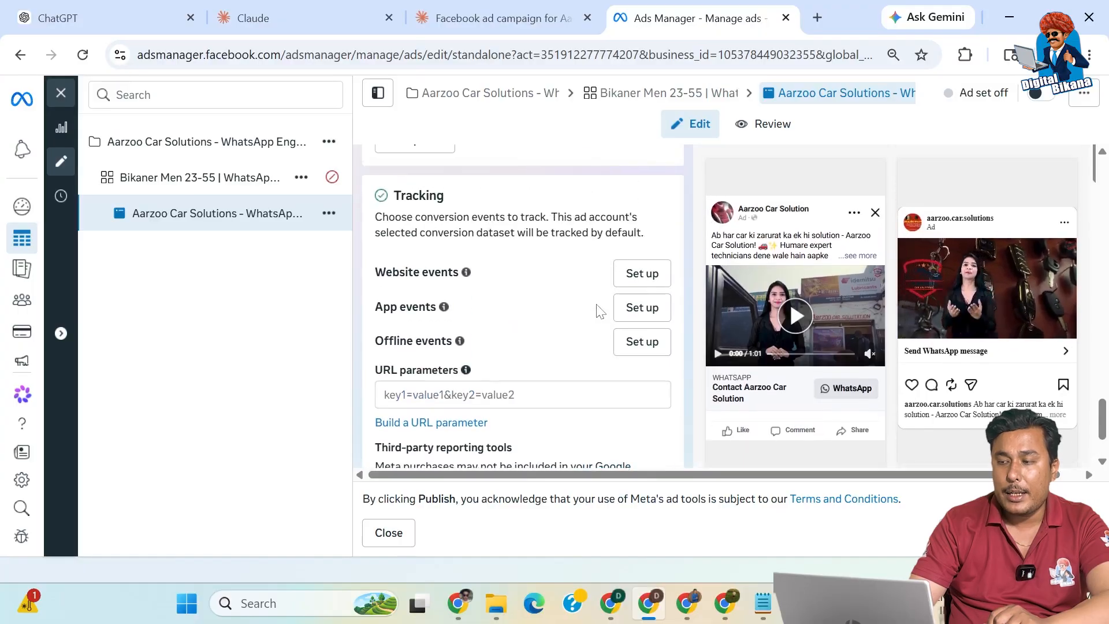